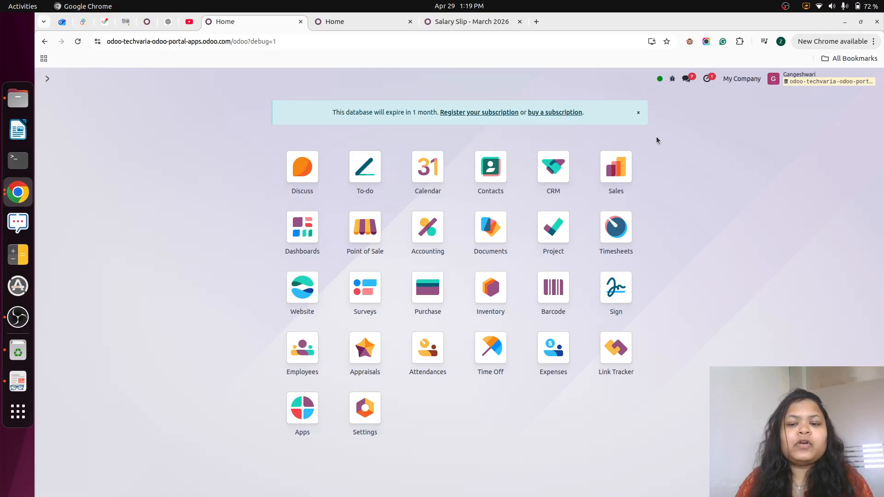
- Search all available app modules for "timesheet" without the default Apps filter
left_click(302, 408)
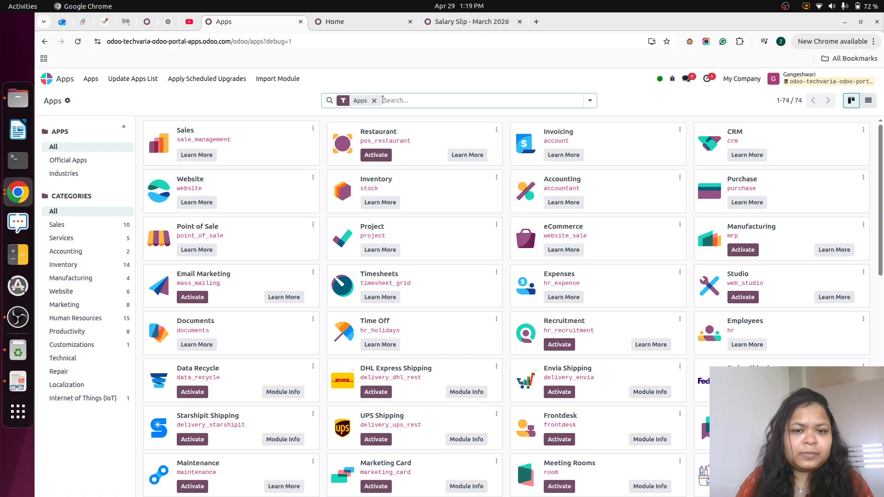
left_click(379, 100)
type("timesheet")
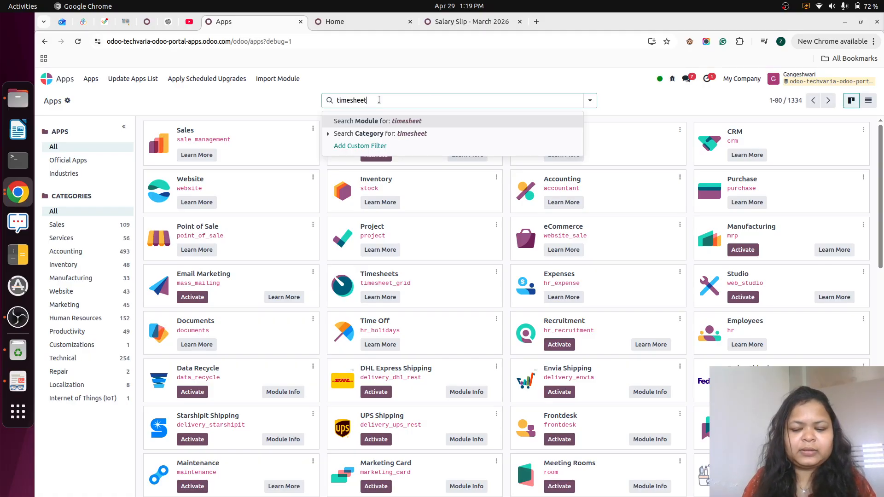
key("Return")
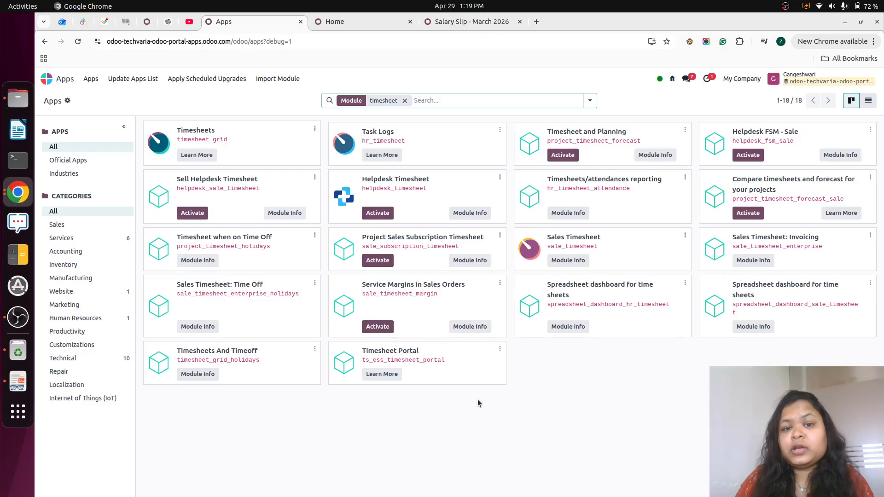
- Open the record of the Odoo Business analyst employee in Employees and check the related user in its settings
left_click(46, 79)
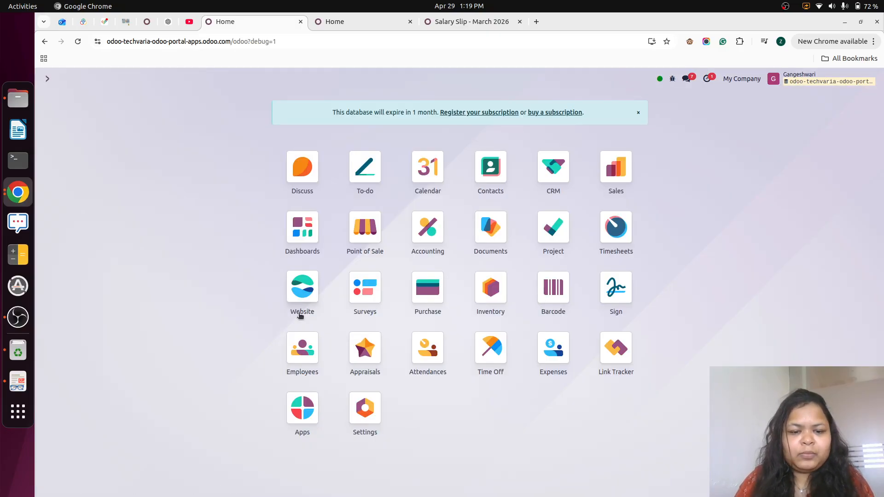
left_click(305, 351)
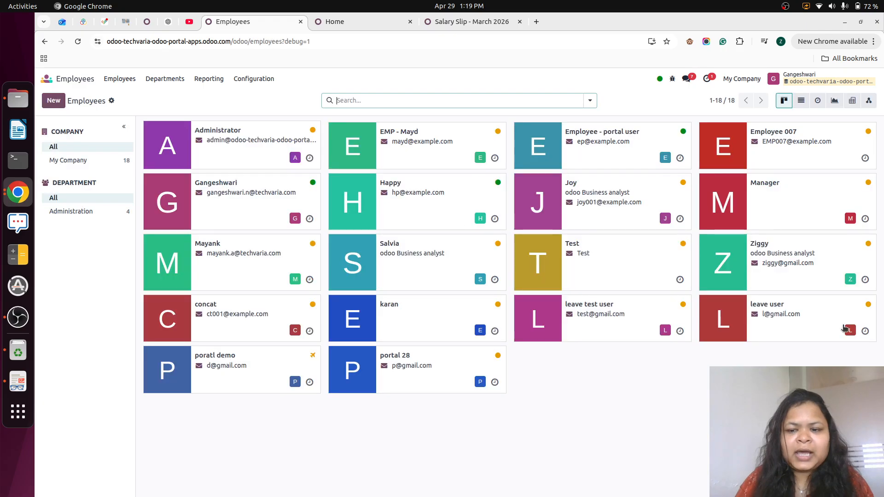
left_click(795, 263)
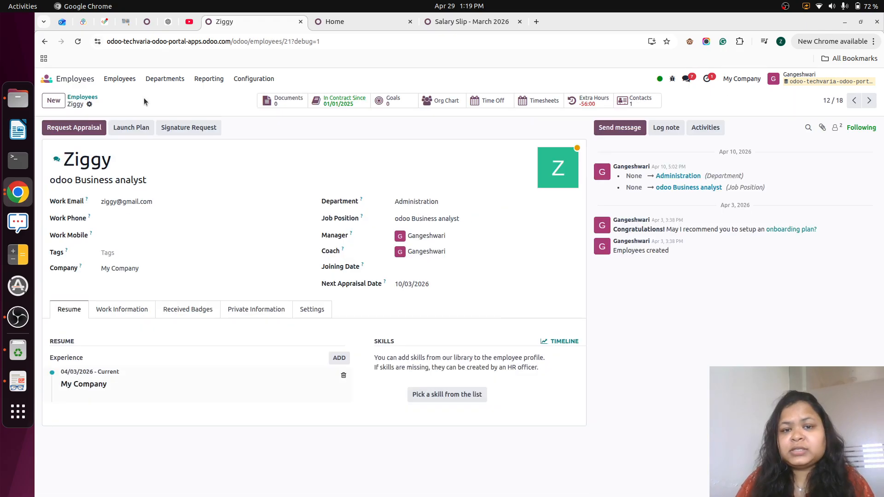
left_click(313, 310)
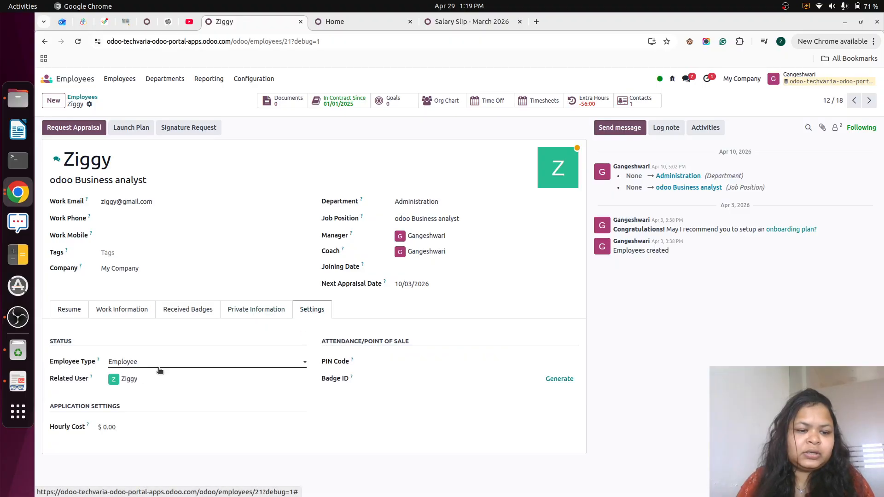
- Open the Security guard Service project from the Project configuration and review its name and allowed users
left_click(47, 80)
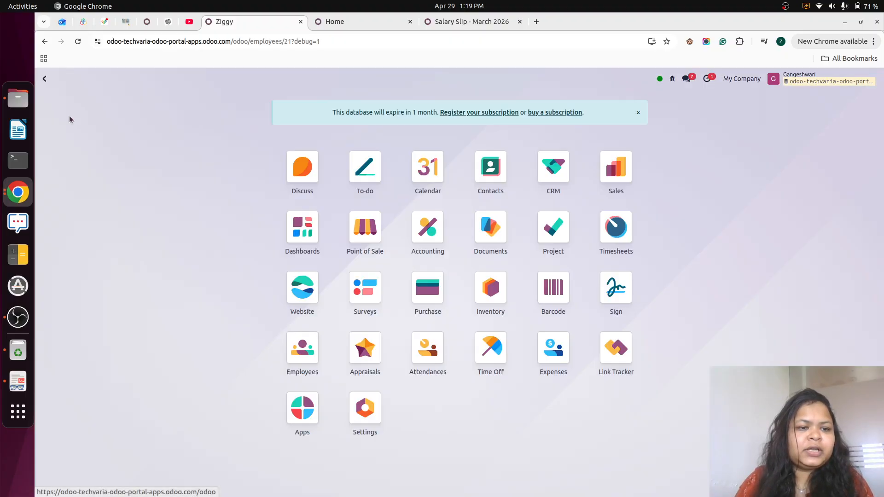
left_click(553, 228)
left_click(211, 79)
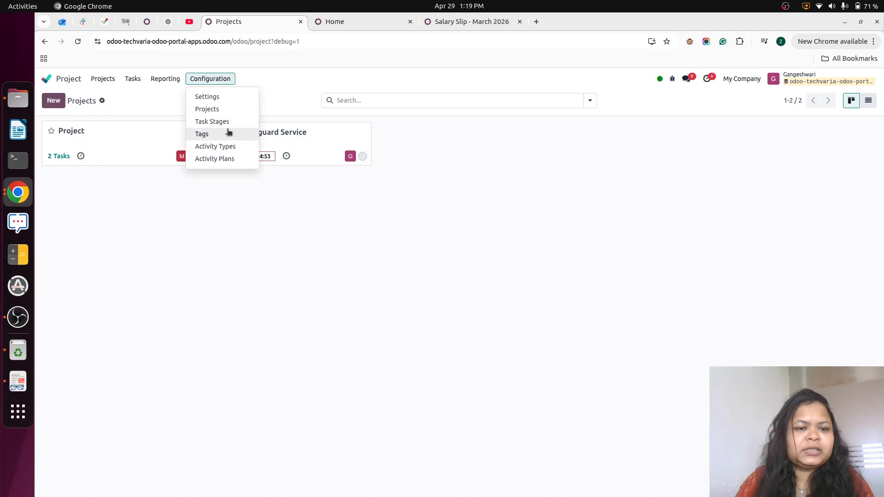
left_click(225, 110)
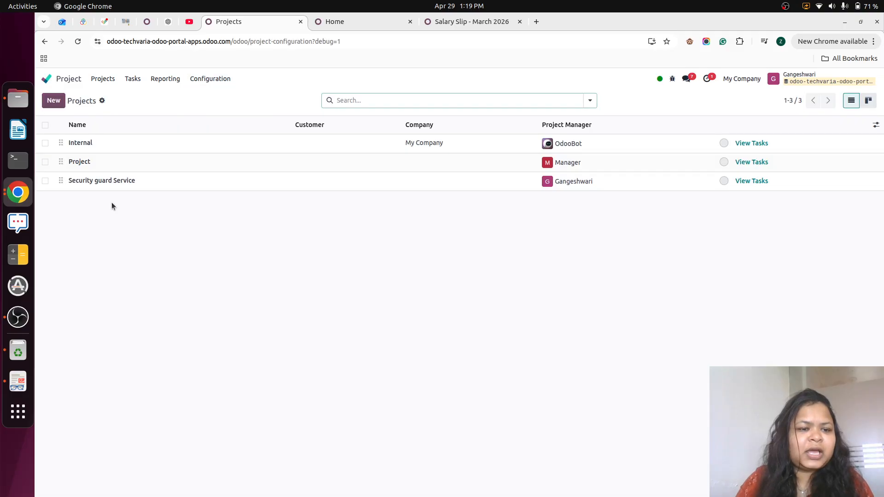
left_click(181, 184)
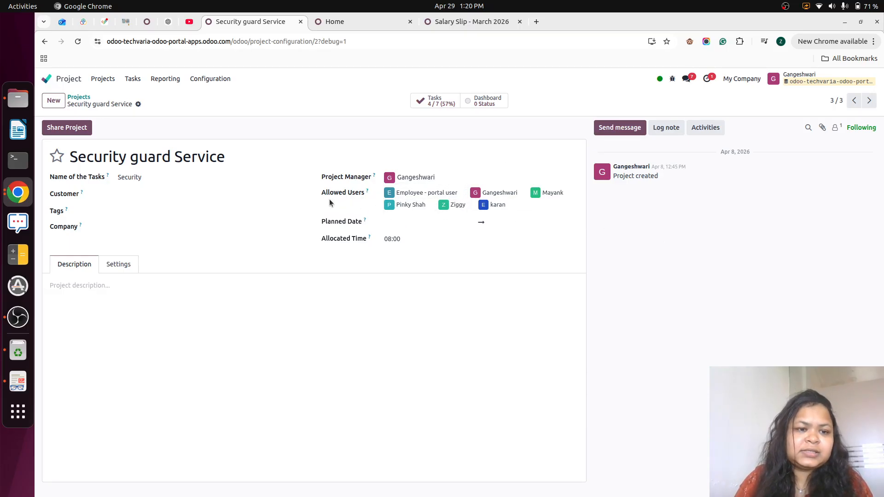
left_click(77, 157)
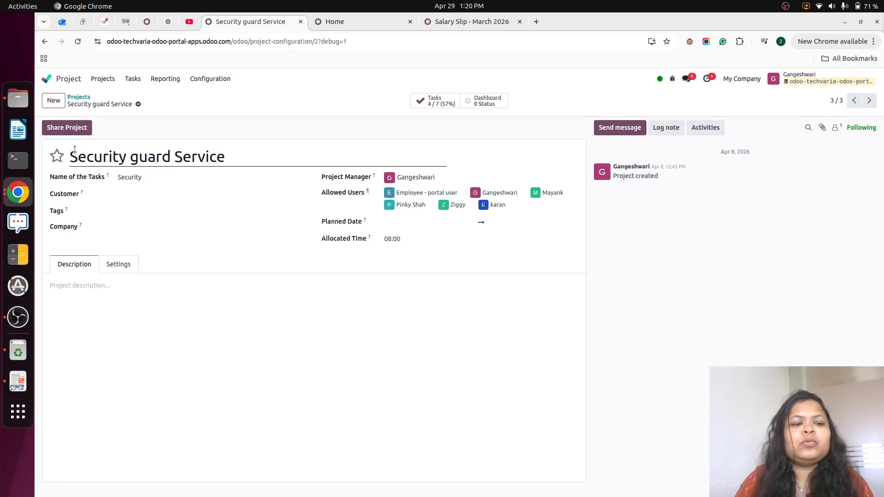
left_click_drag(240, 154, 91, 157)
left_click(257, 114)
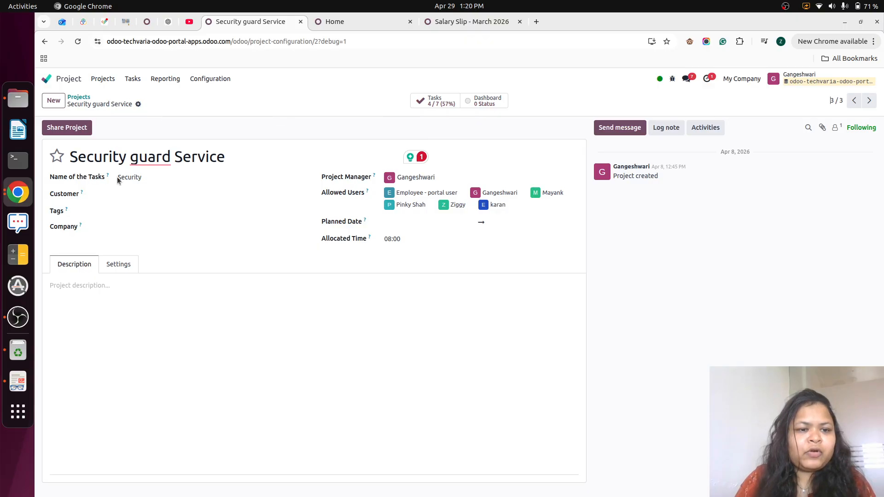
- Add a task titled "Security guard for customer" to the project's New stage, assigned to the employee whose record was checked
left_click(442, 101)
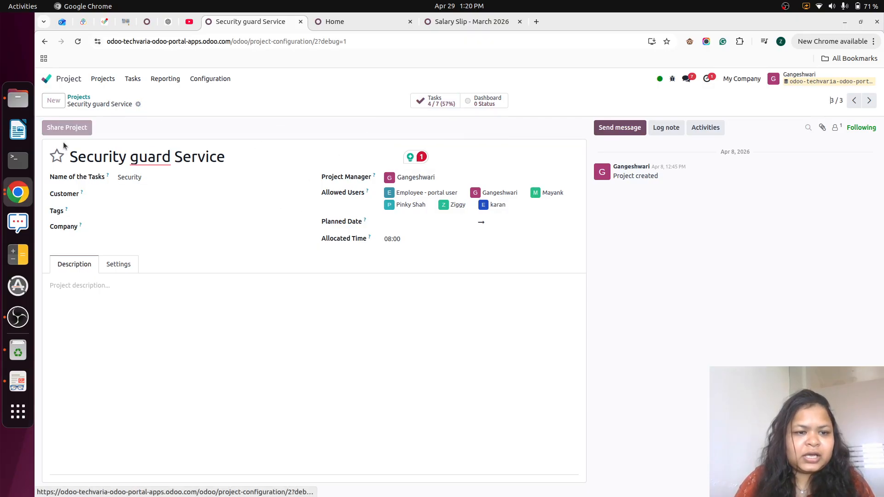
left_click(54, 102)
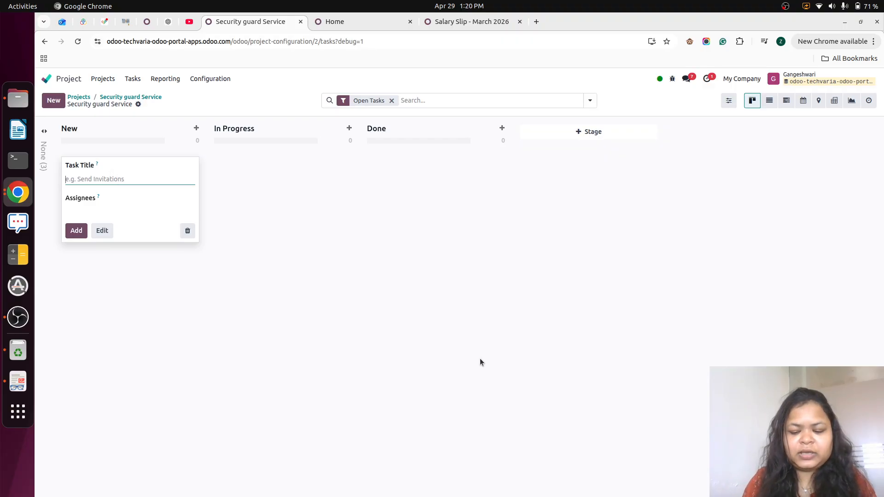
type("Security guard for customer")
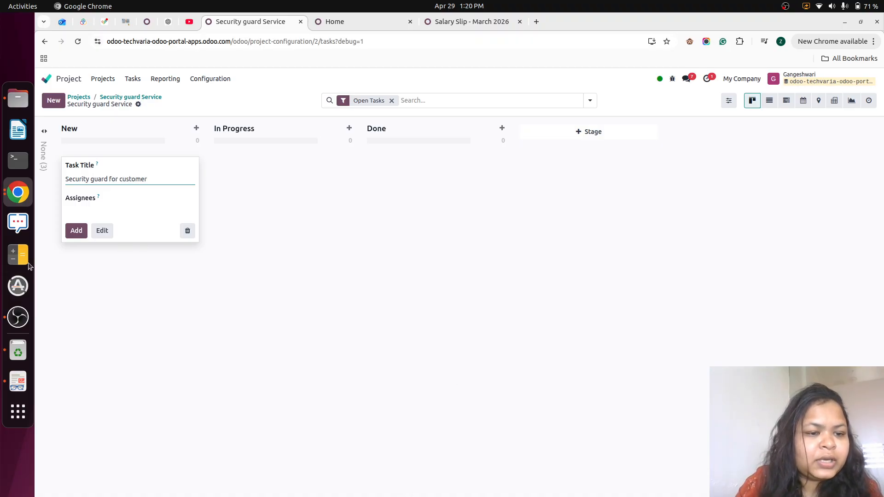
left_click(91, 212)
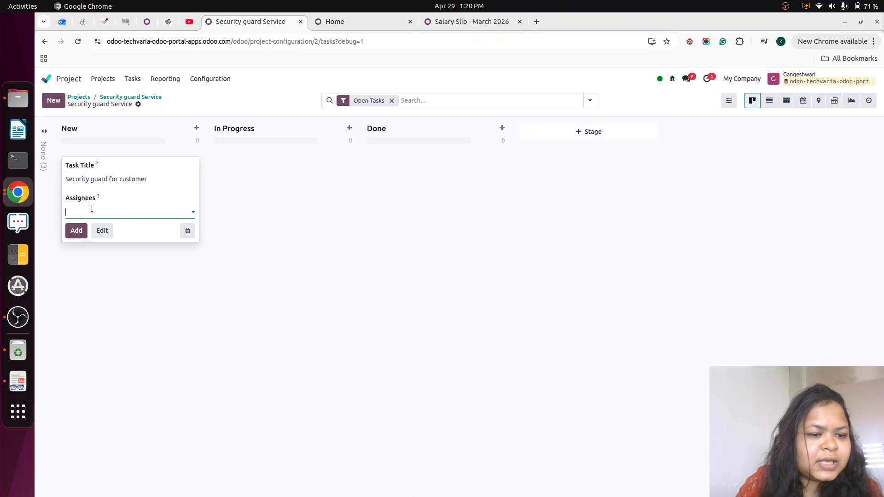
type("z")
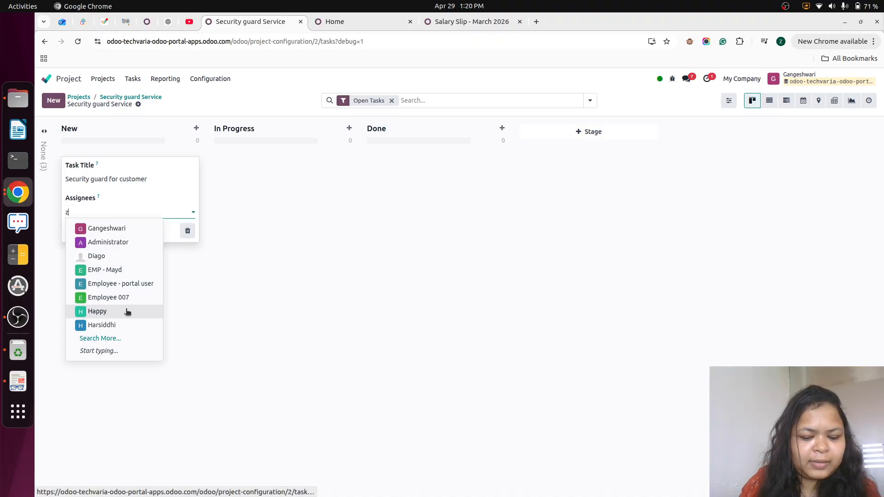
type("igg")
left_click(107, 230)
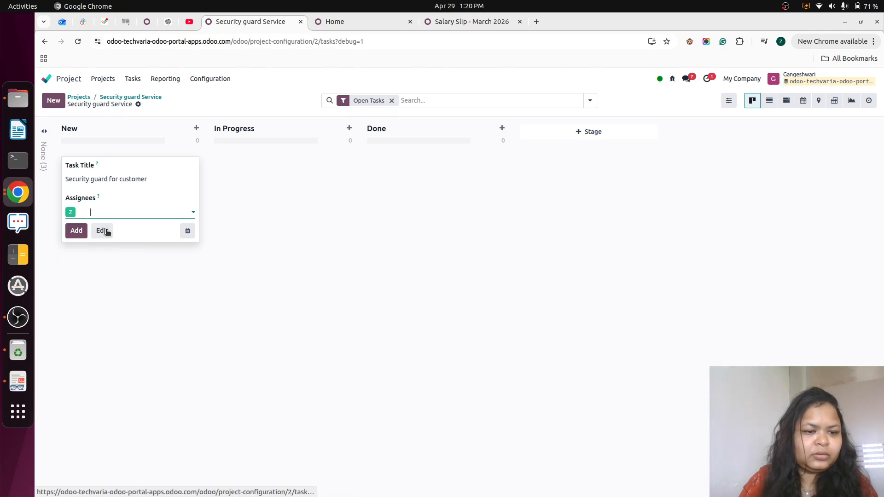
left_click(79, 232)
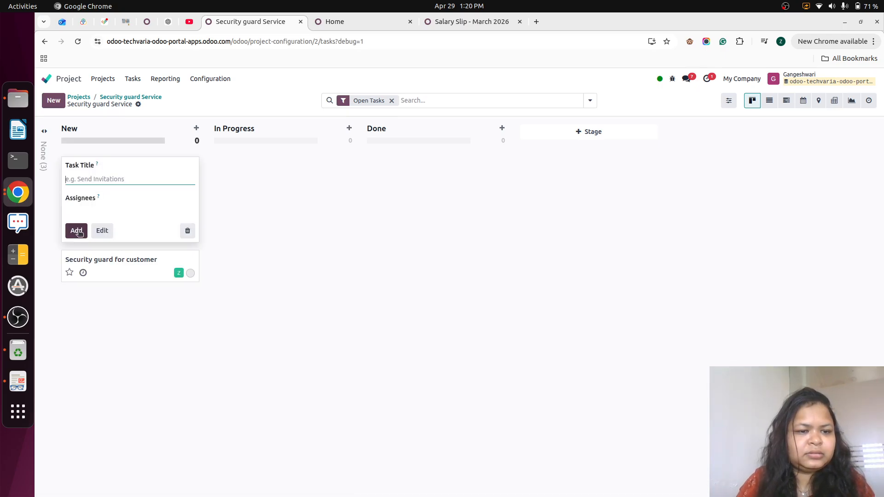
- Set the allocated time of the Security guard for customer task to 8 hours and save it
left_click(136, 275)
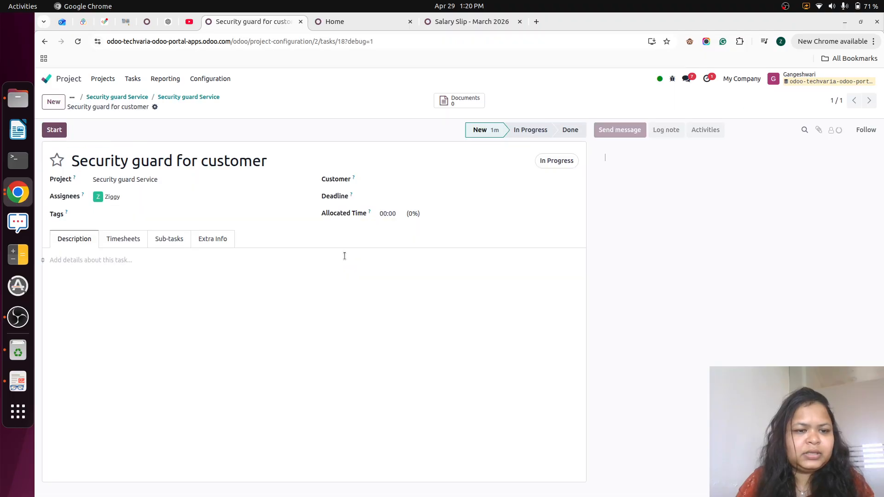
left_click(129, 240)
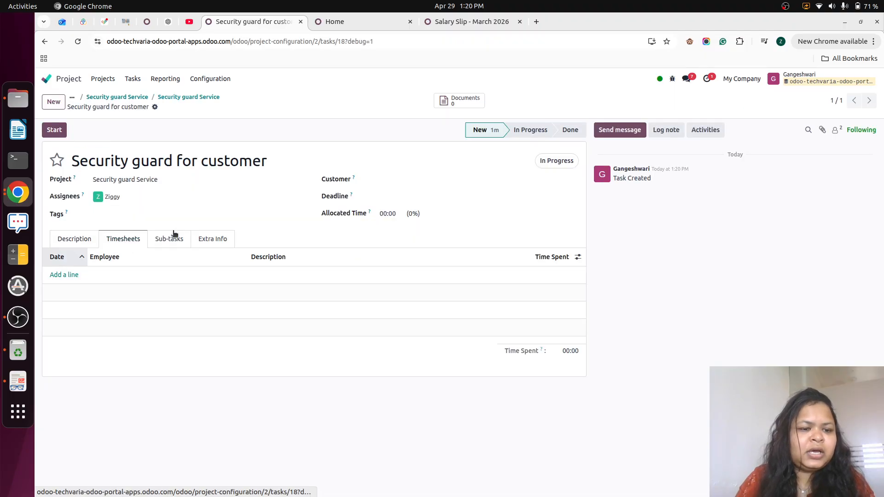
left_click(393, 213)
type("08")
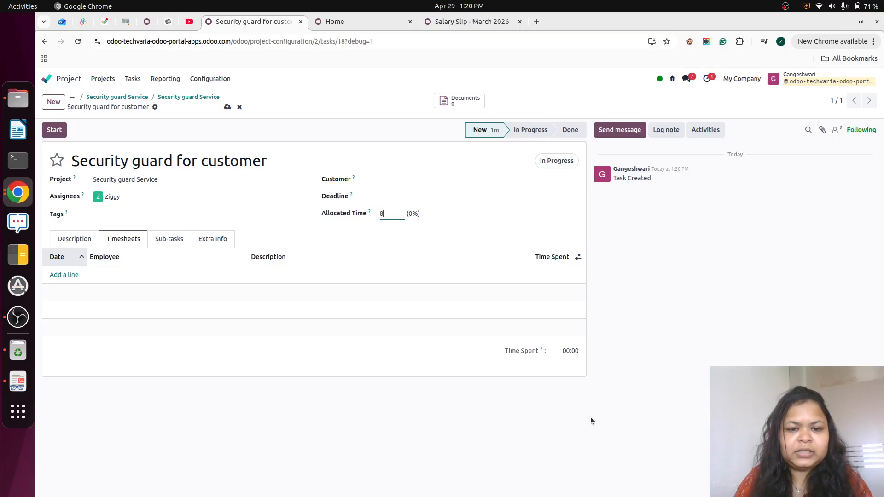
left_click(210, 126)
left_click(228, 108)
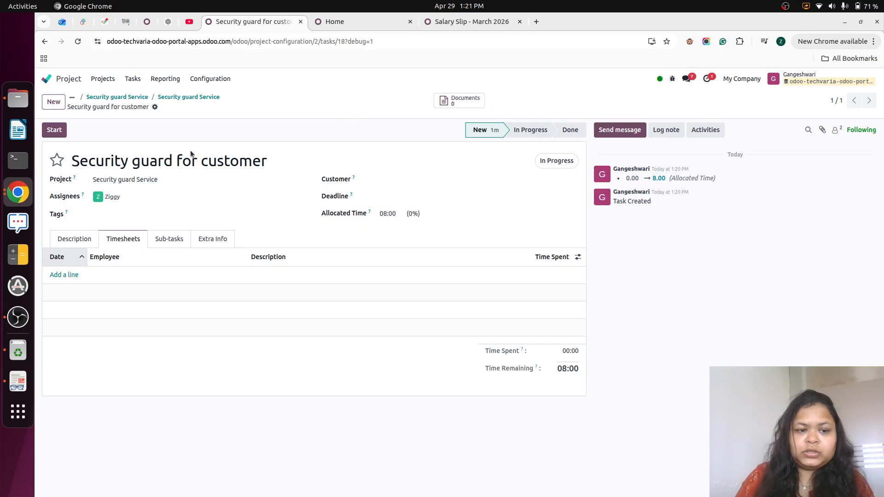
- Switch to the employee's portal in the incognito window and view the timesheets listed in the account
left_click(17, 192)
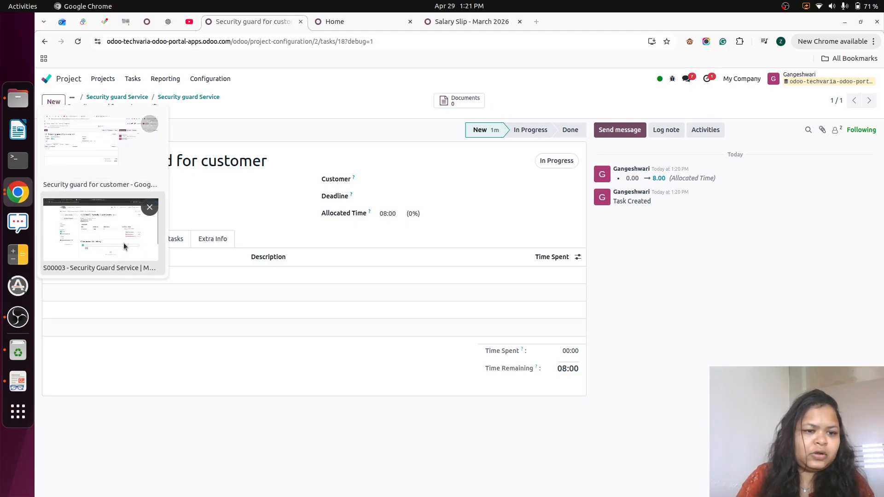
left_click(123, 246)
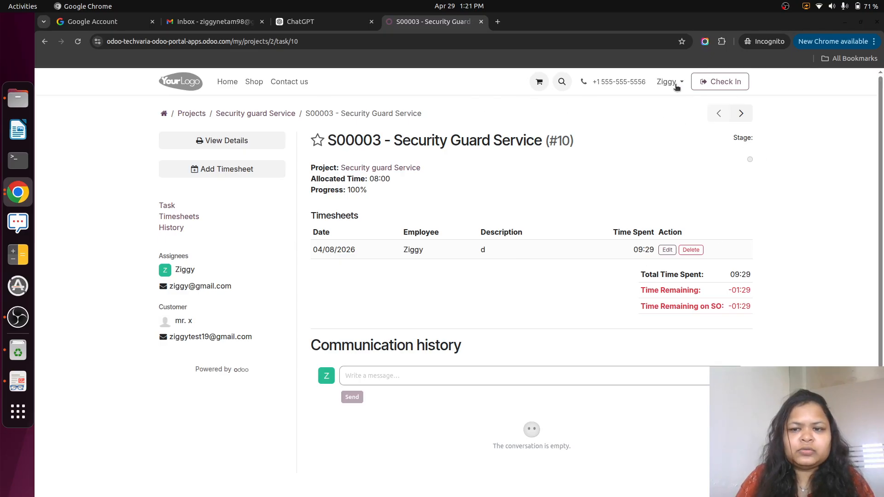
left_click(676, 83)
left_click(658, 102)
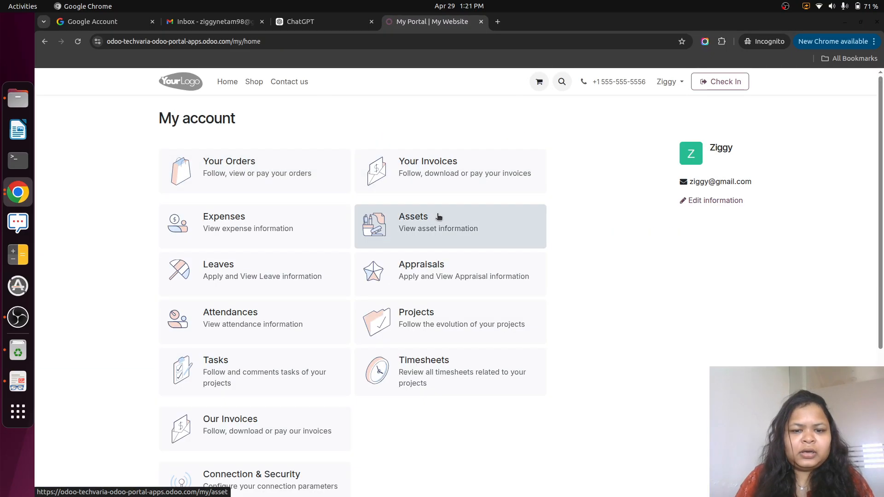
scroll(438, 217, "down", 3)
left_click(404, 254)
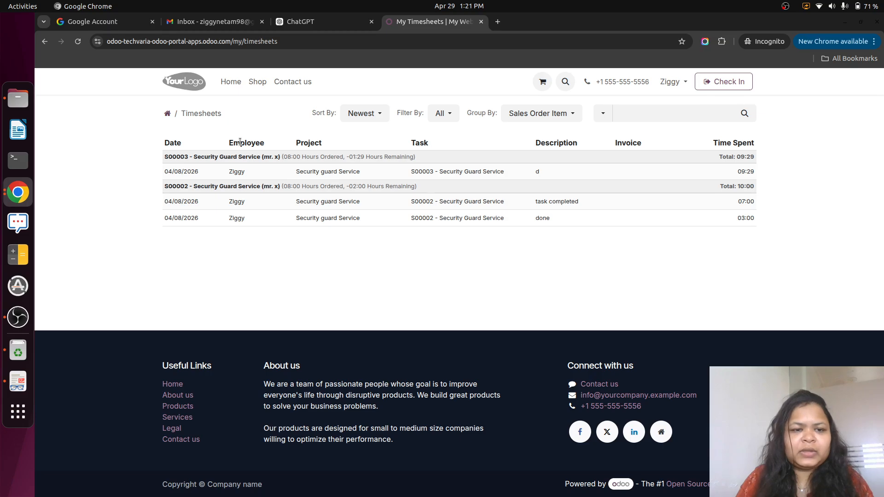
- Open the Security guard for customer task in the portal's Security guard Service project
left_click(167, 113)
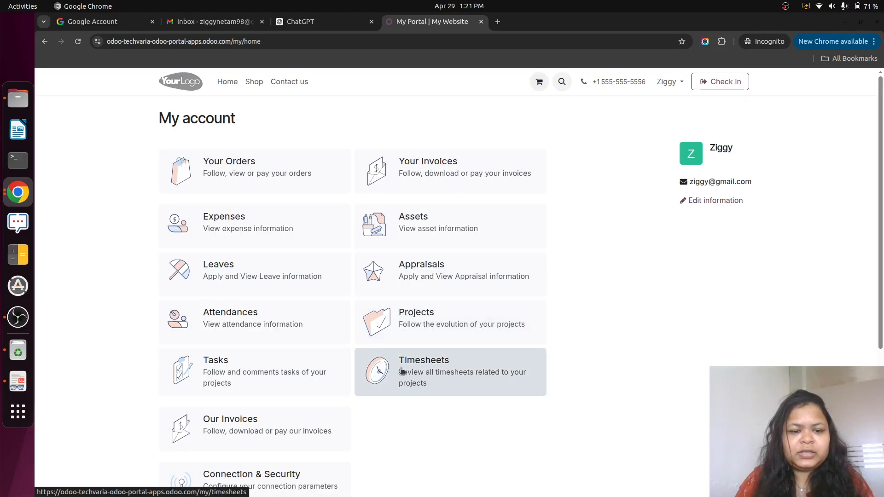
left_click(432, 321)
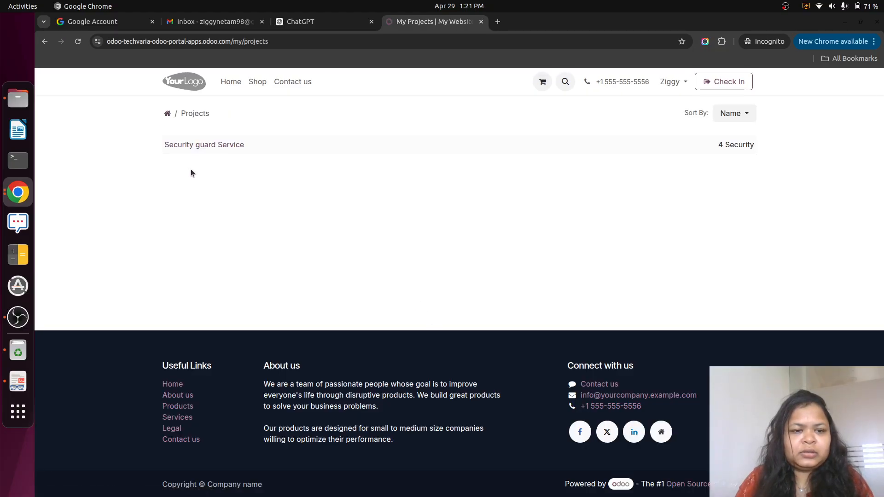
left_click(216, 146)
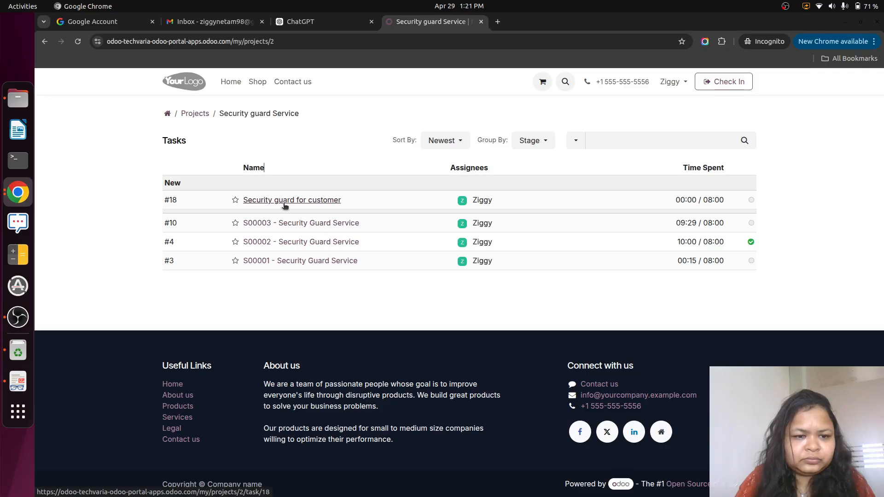
left_click(321, 201)
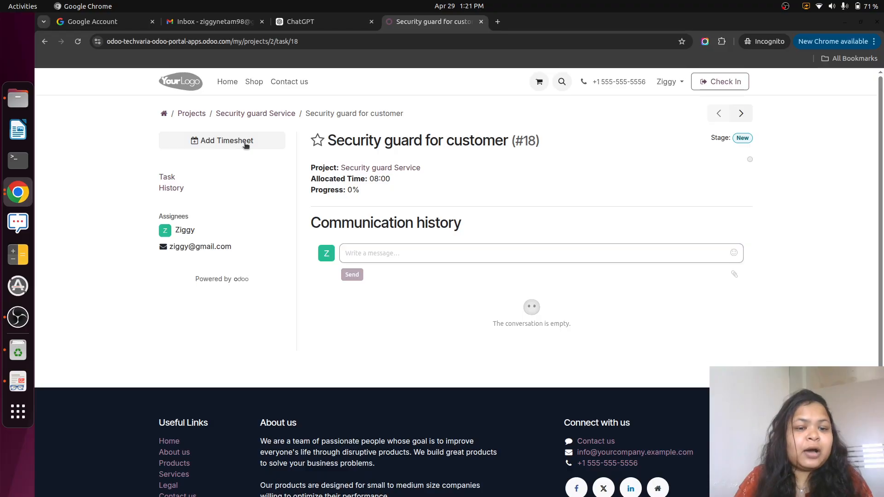
- Start a new timesheet entry on the Security guard for customer task and set its date to 28/04/2026
left_click(227, 140)
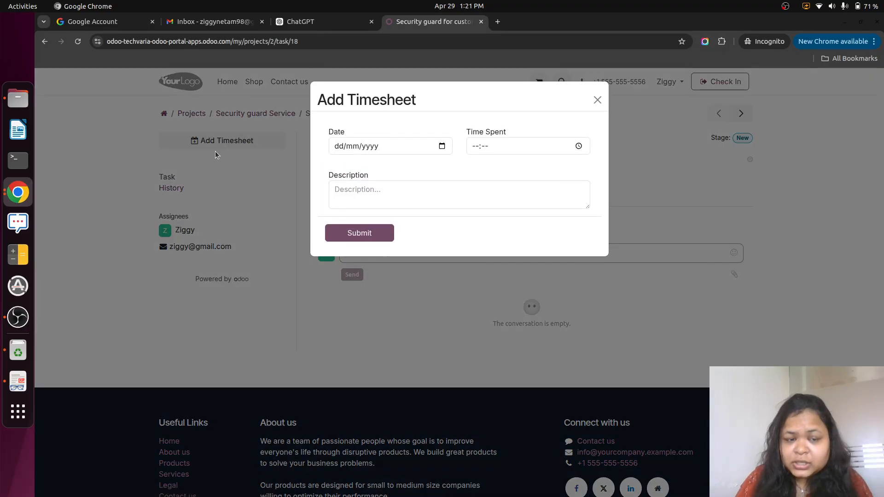
left_click(442, 146)
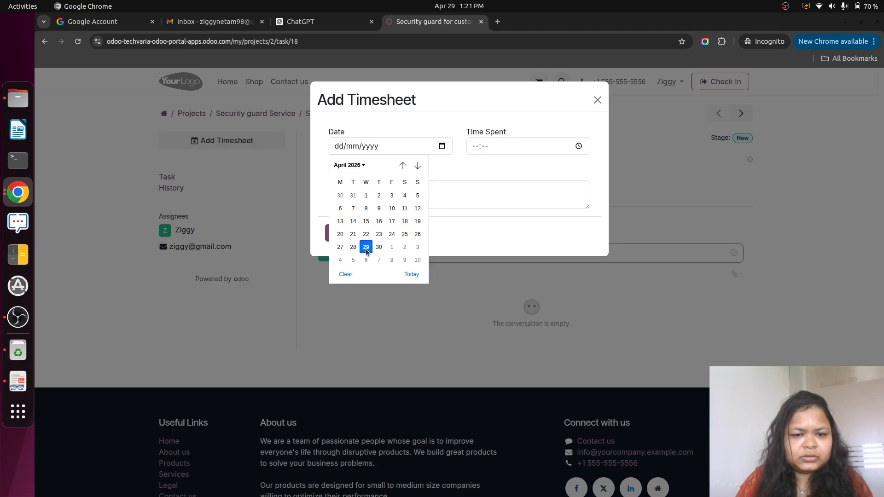
left_click(353, 247)
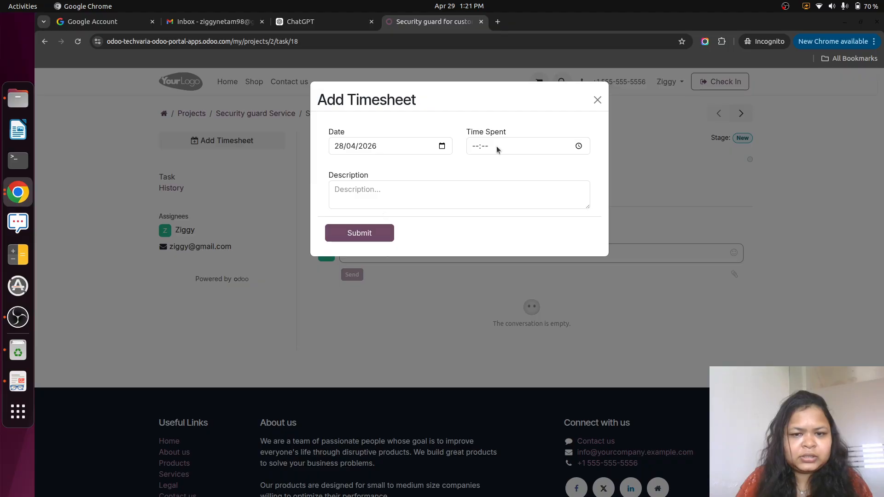
- Set the time spent on the new timesheet entry to 02:30
left_click(579, 146)
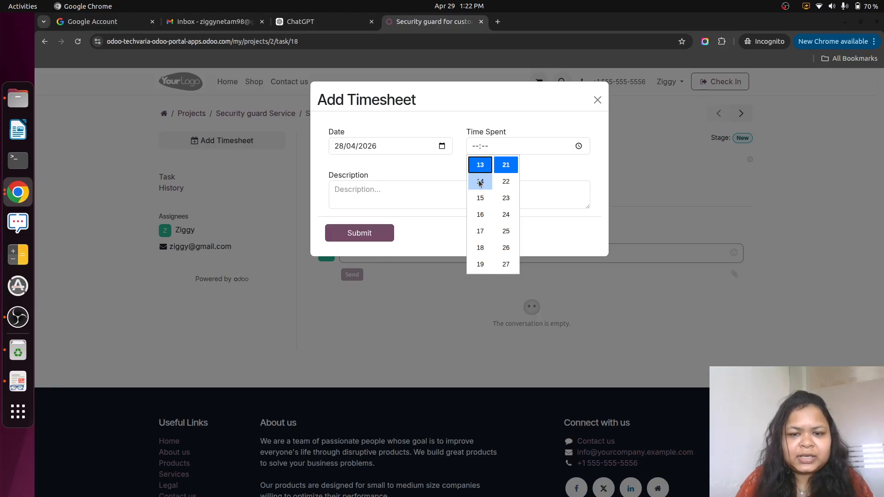
scroll(481, 189, "down", 1)
scroll(487, 195, "up", 8)
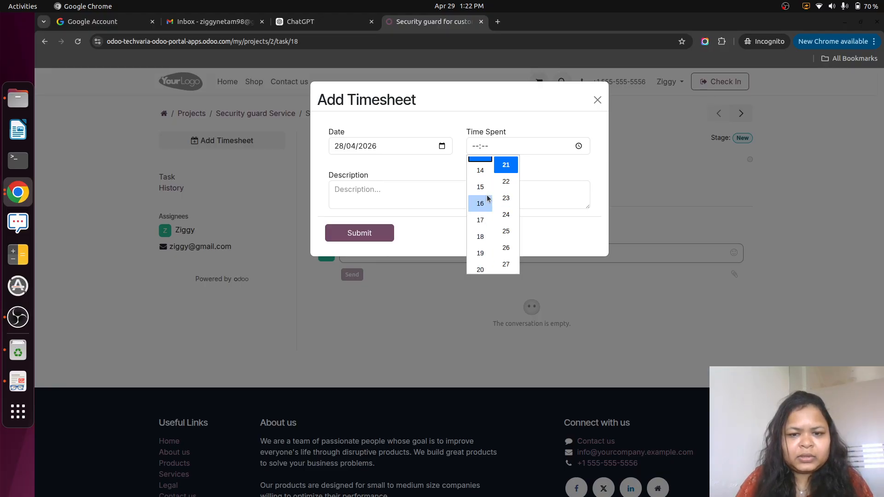
scroll(487, 199, "up", 4)
scroll(488, 199, "down", 3)
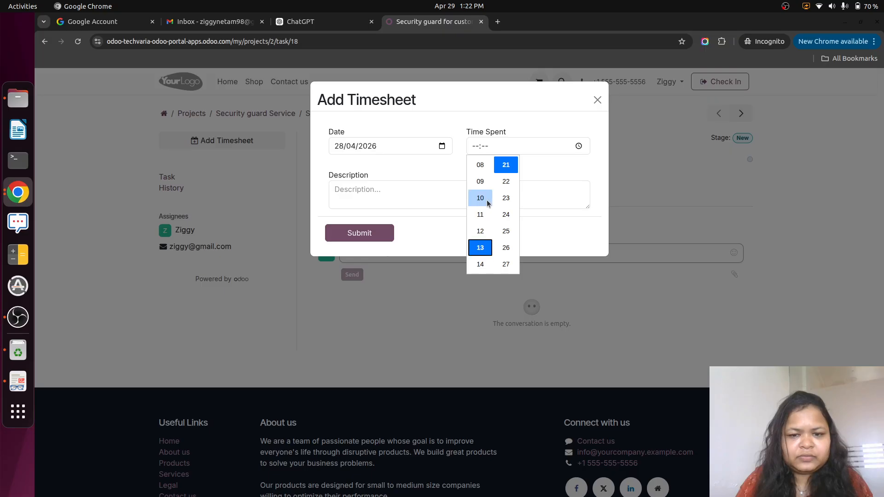
left_click(485, 201)
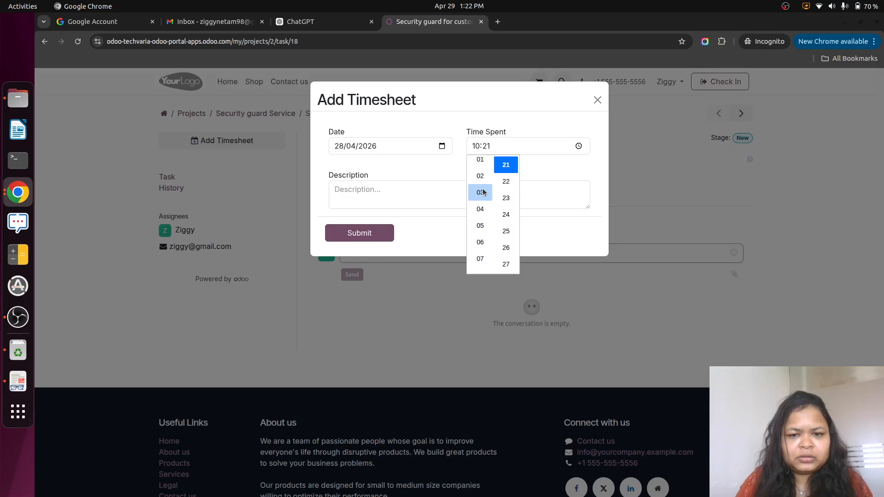
scroll(483, 198, "up", 5)
scroll(484, 194, "up", 4)
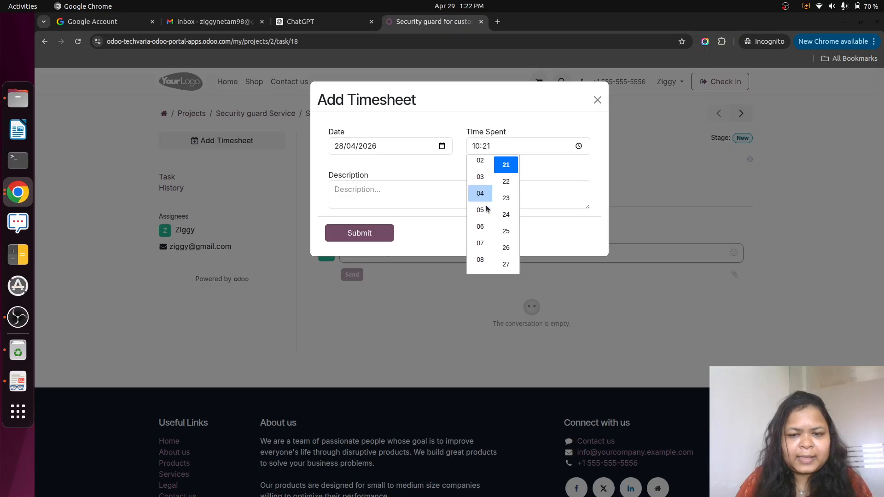
scroll(488, 208, "up", 3)
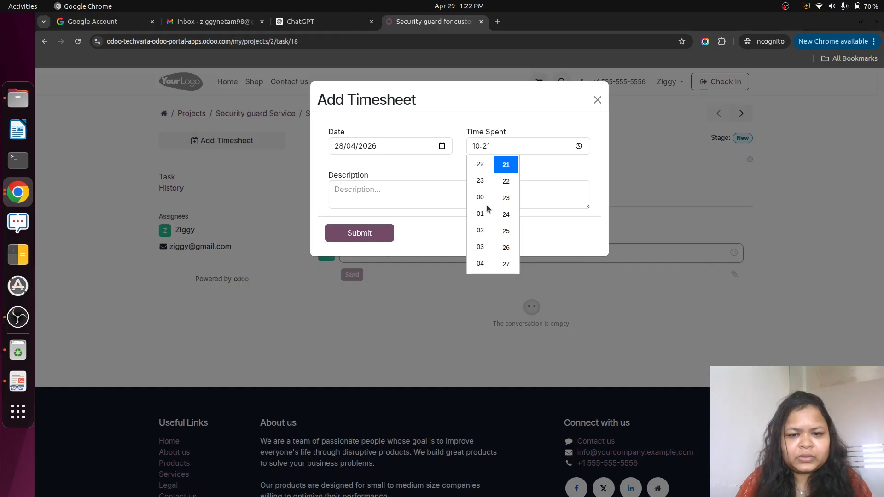
scroll(488, 208, "down", 5)
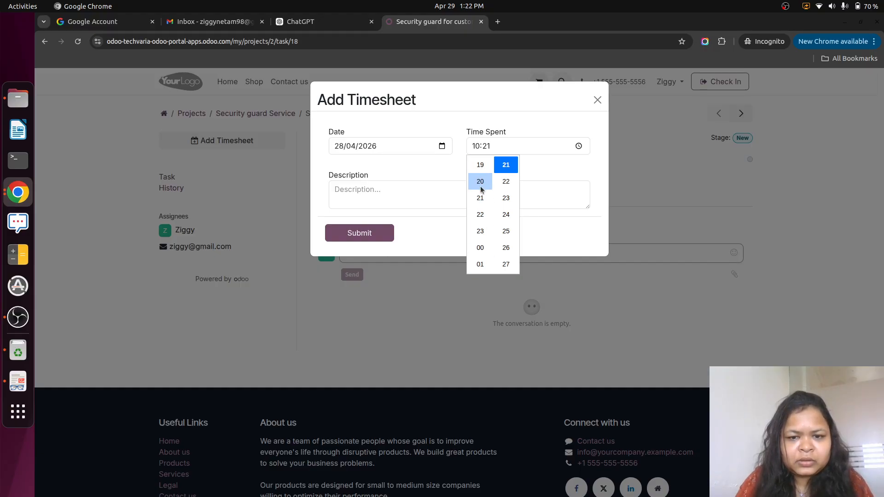
scroll(484, 191, "down", 6)
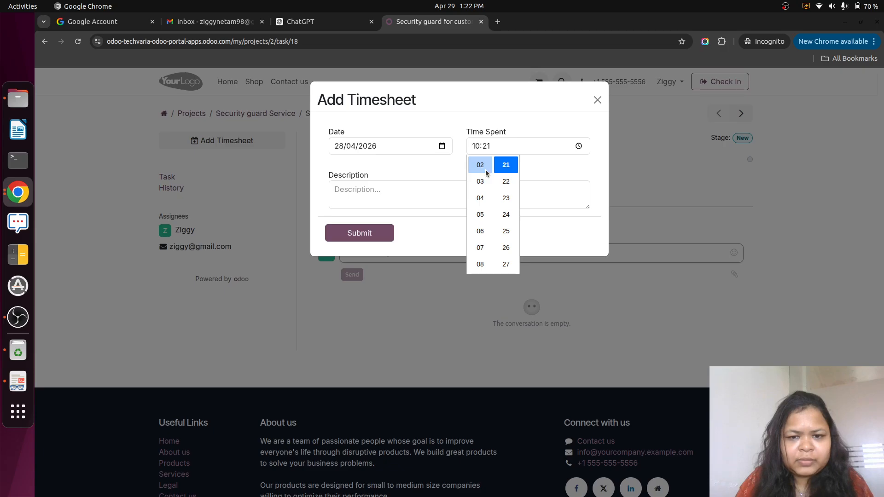
left_click(483, 170)
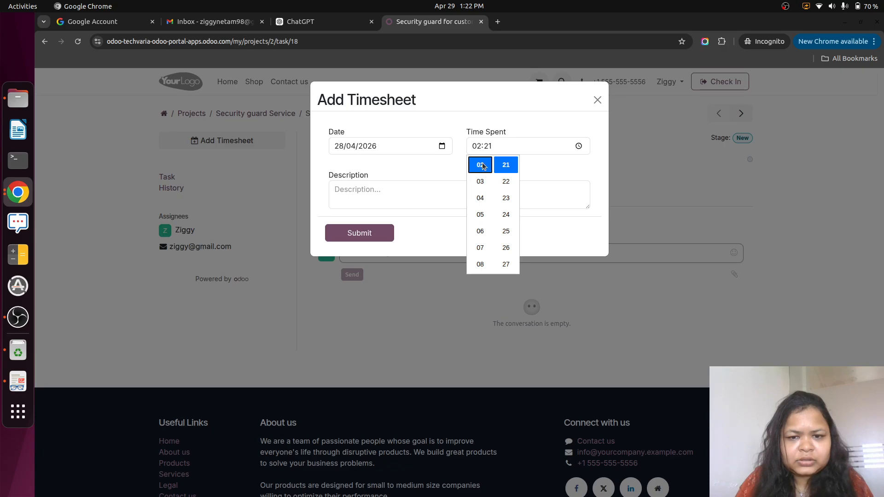
scroll(506, 193, "down", 2)
scroll(509, 213, "down", 2)
left_click(509, 201)
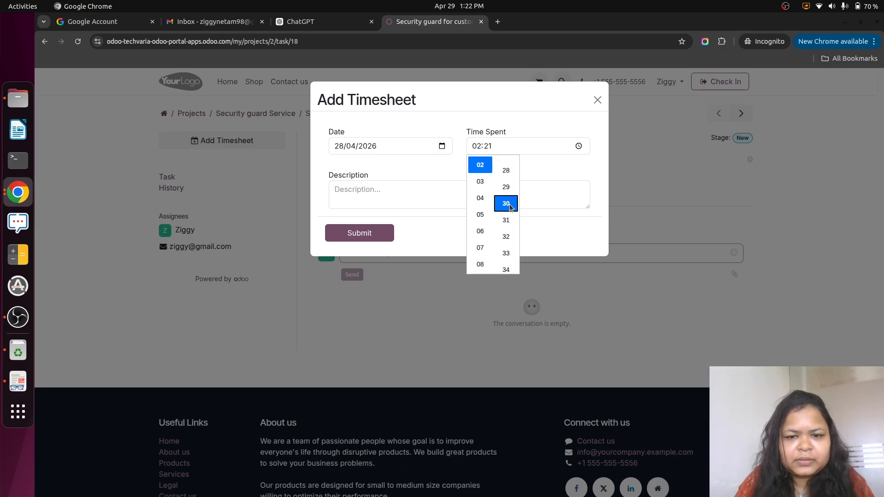
left_click(560, 163)
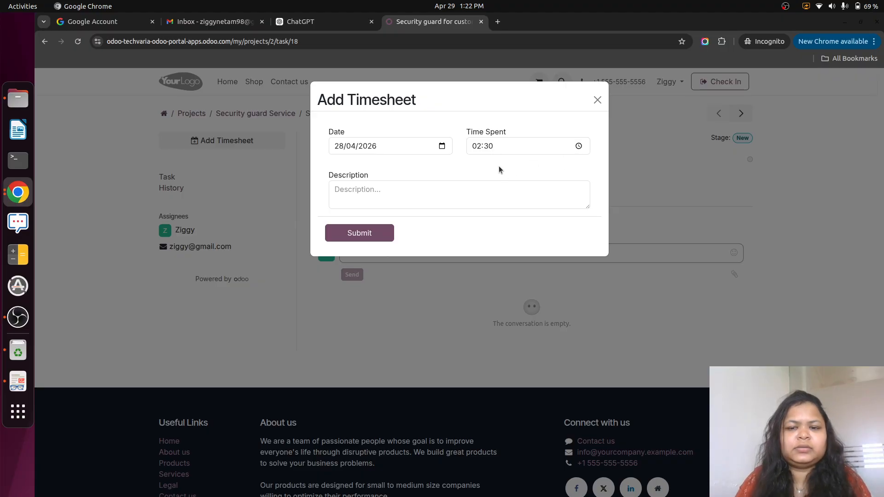
left_click(492, 147)
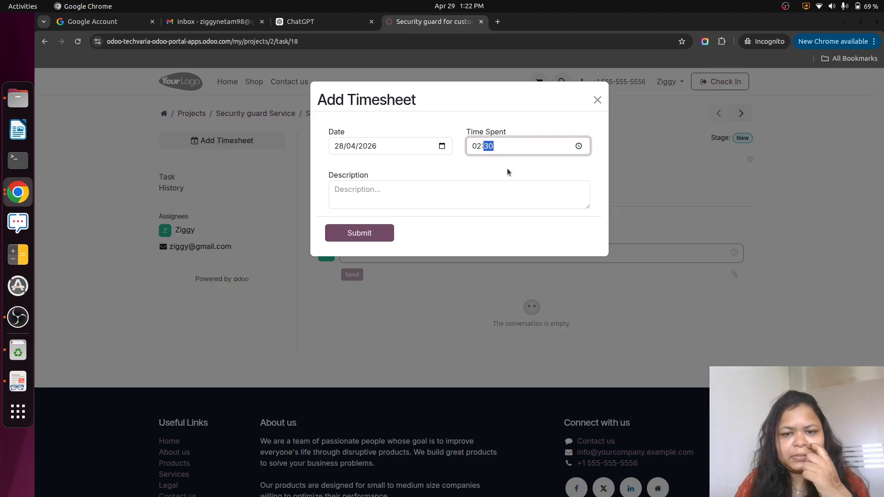
left_click_drag(465, 133, 507, 132)
left_click(512, 135)
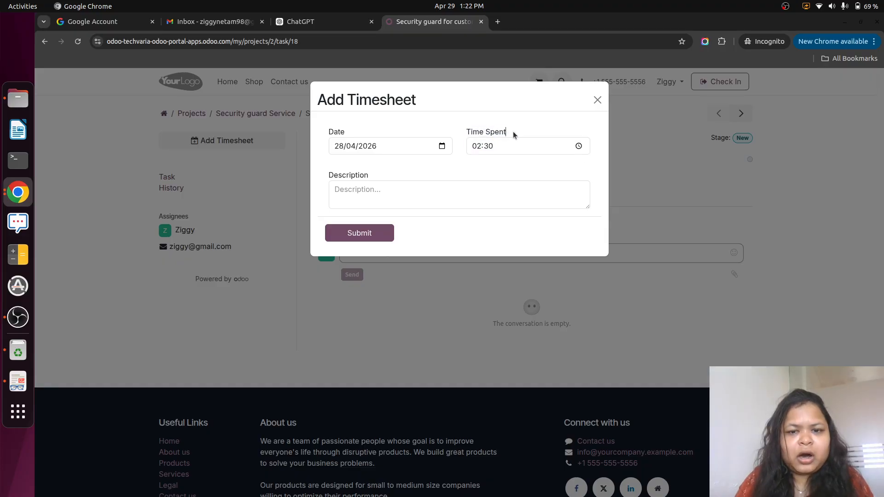
left_click(481, 148)
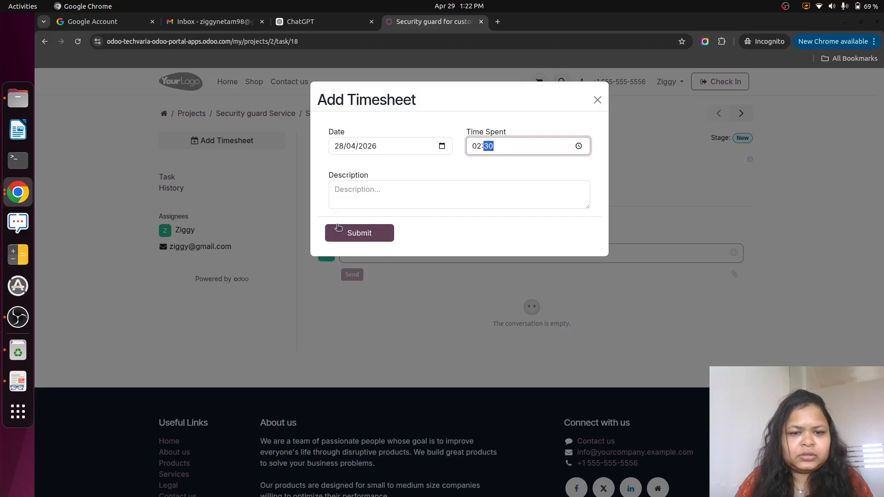
- Enter "description" as the timesheet entry's description and submit the entry
left_click(369, 184)
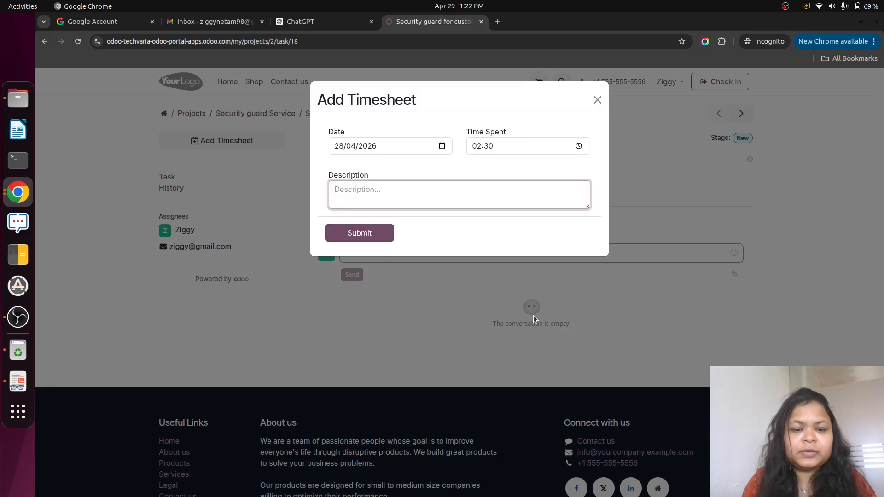
type("description")
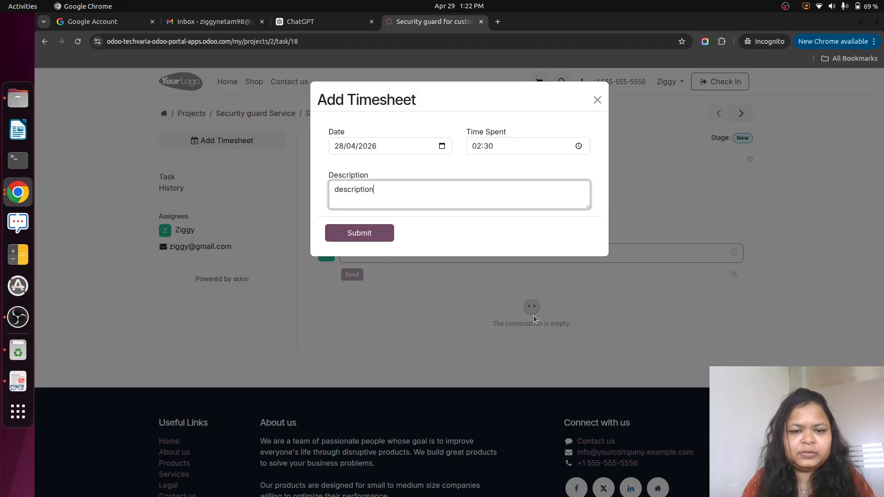
left_click(448, 178)
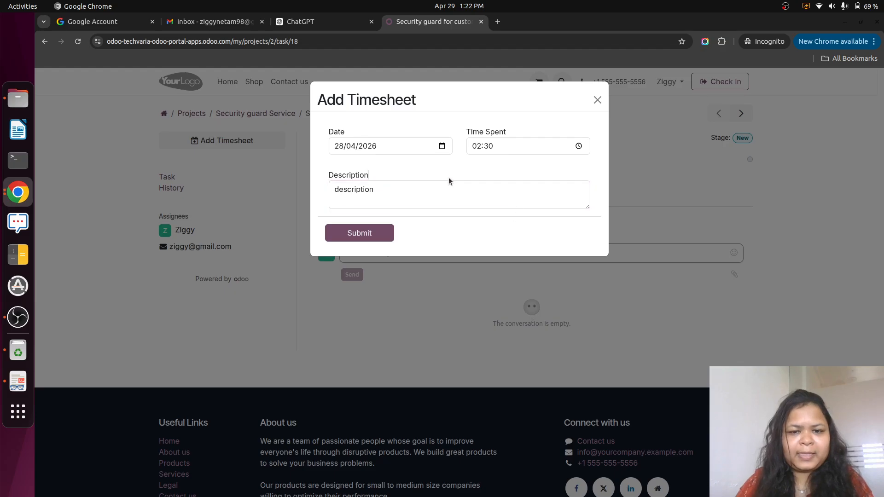
left_click(374, 232)
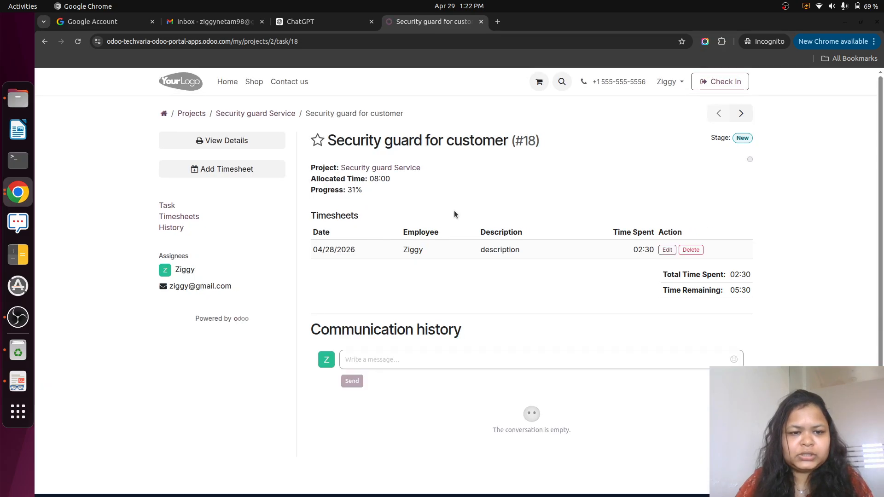
- Switch to the Odoo backend window, reload the Security guard for customer task and view its timesheet lines
left_click(17, 194)
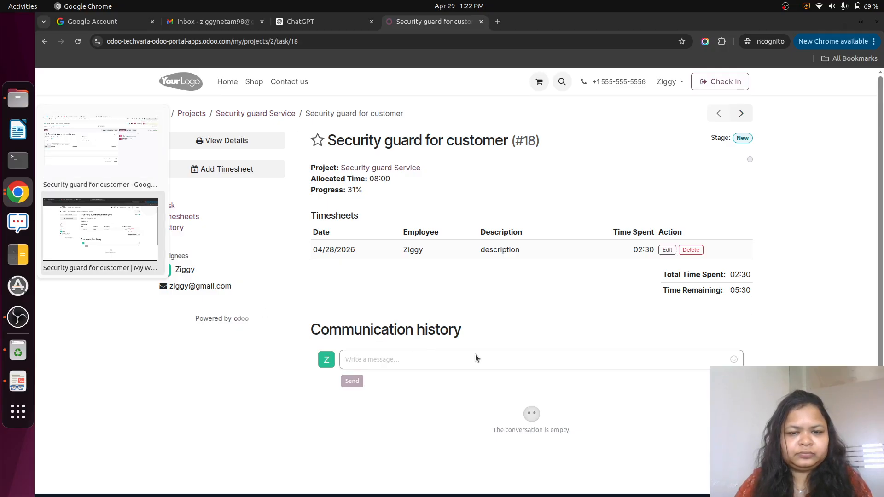
left_click(100, 229)
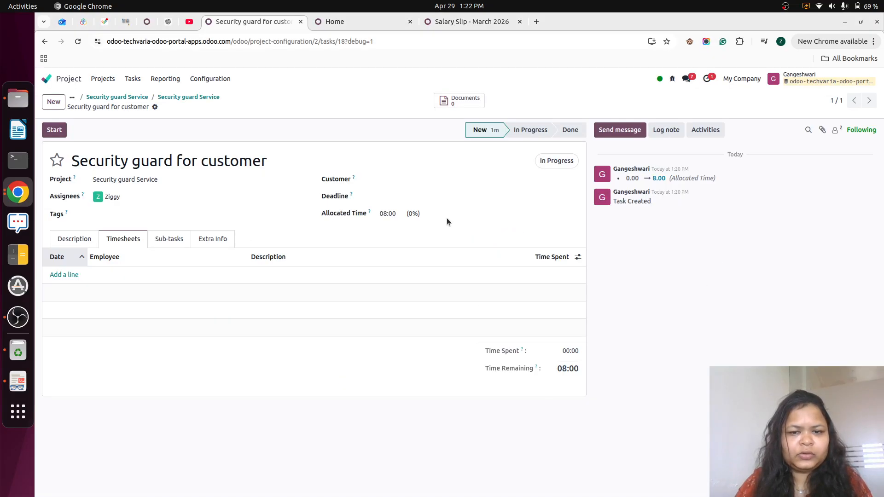
left_click(83, 42)
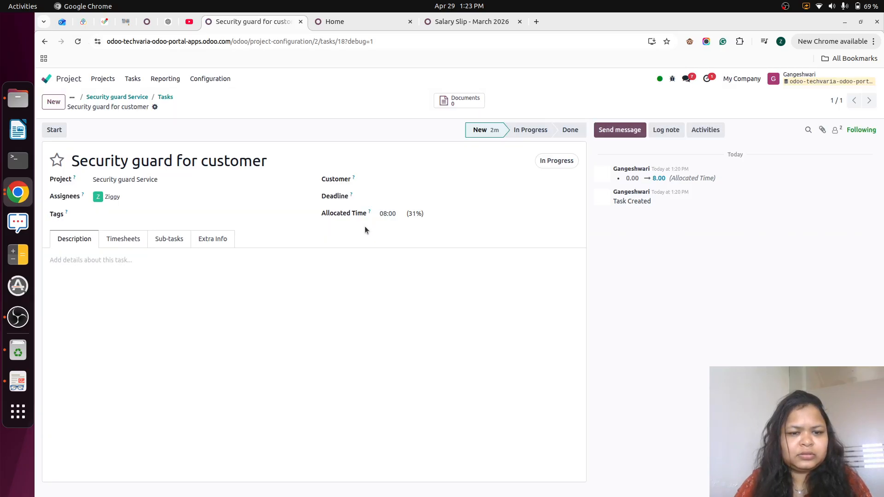
left_click(124, 238)
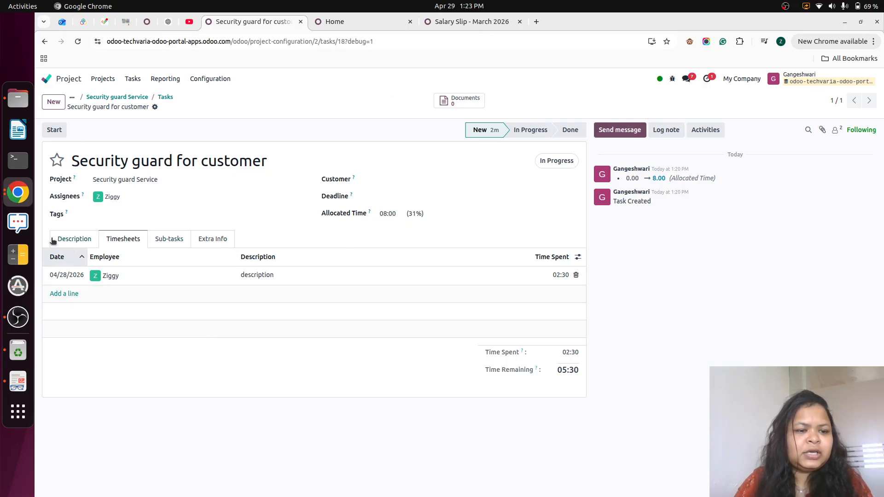
left_click_drag(46, 239, 356, 247)
left_click(311, 237)
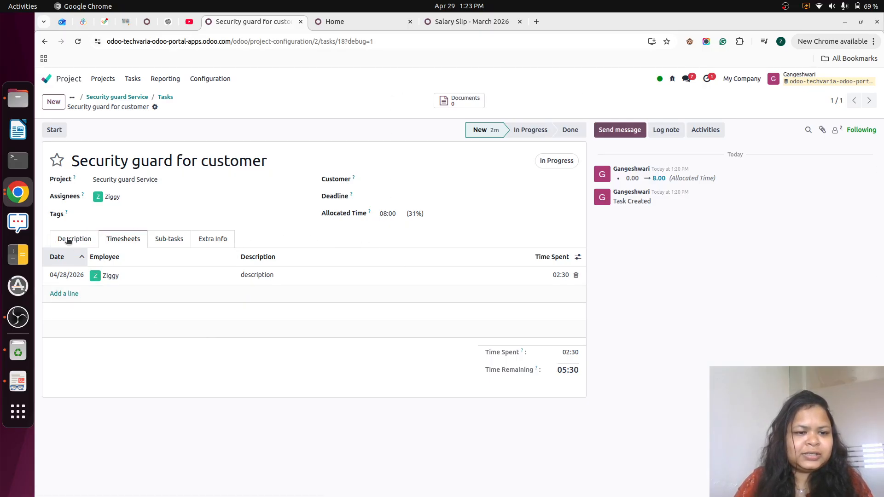
- Return to the employee's portal window and open the task's 04/28/2026 timesheet entry for editing
left_click(18, 192)
left_click(107, 237)
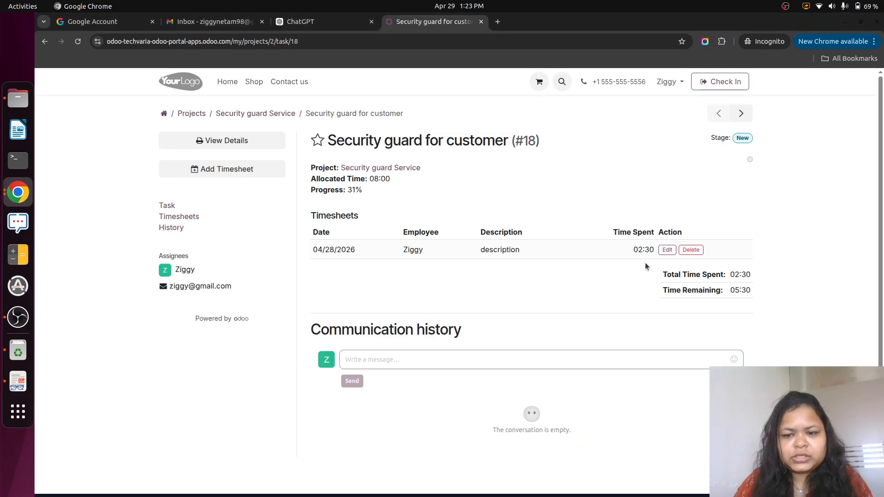
scroll(507, 282, "down", 1)
scroll(505, 284, "up", 1)
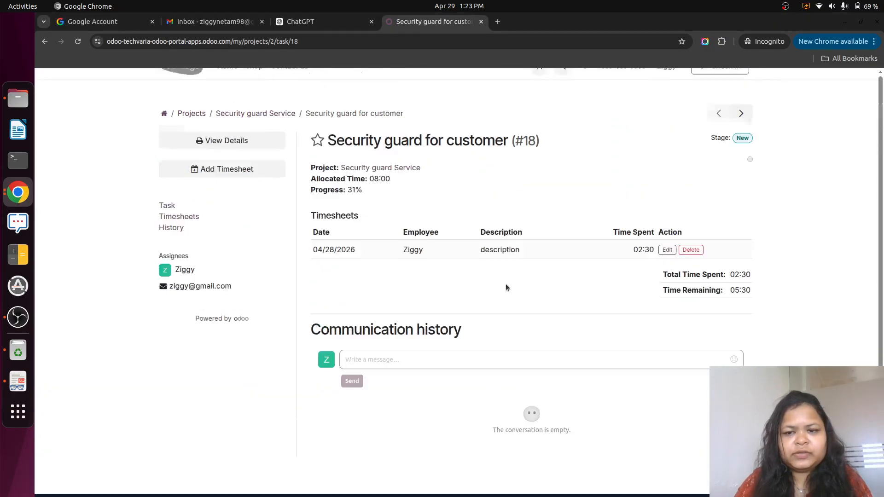
left_click(667, 251)
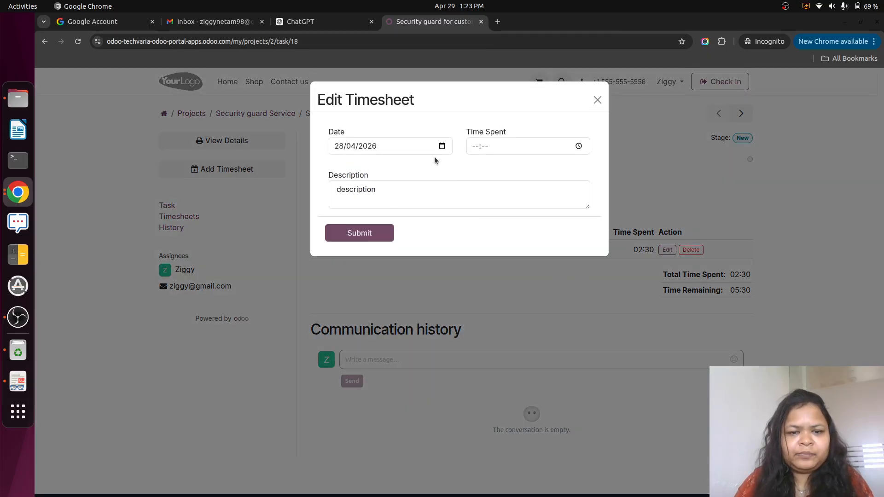
left_click(442, 146)
left_click(456, 171)
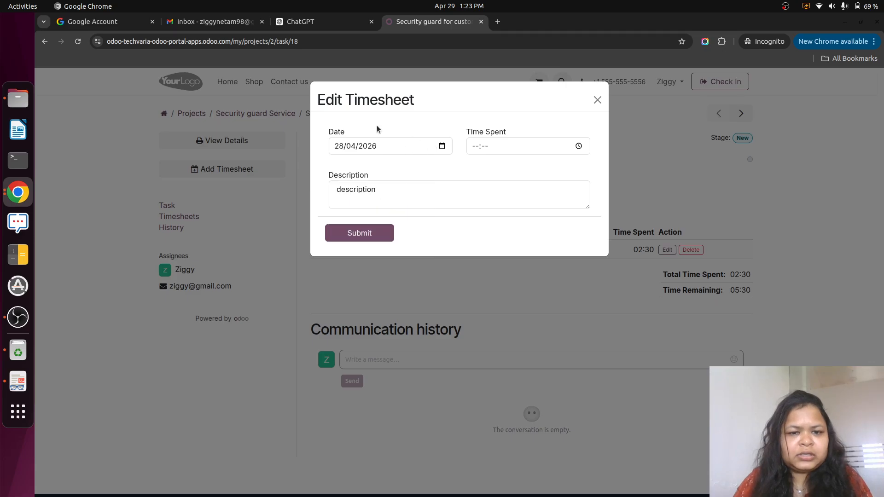
- Set the time spent on the 04/28/2026 timesheet entry to 05:30
left_click(578, 146)
scroll(481, 198, "down", 3)
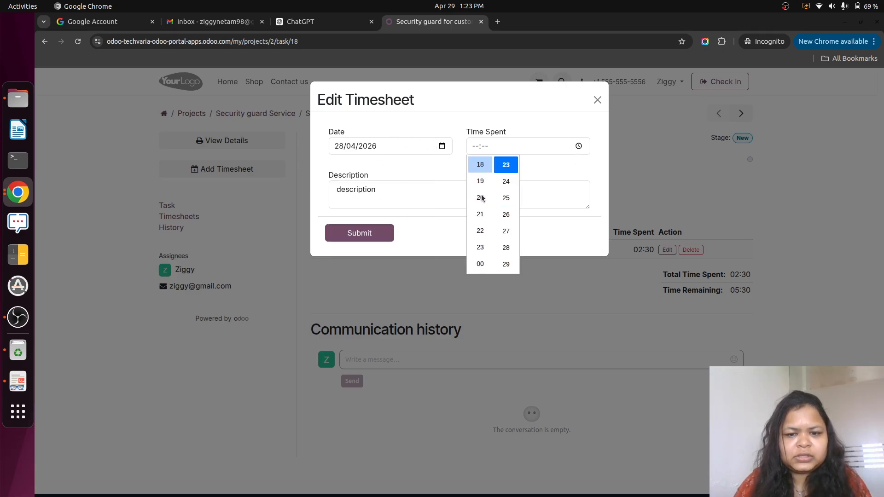
scroll(482, 198, "down", 5)
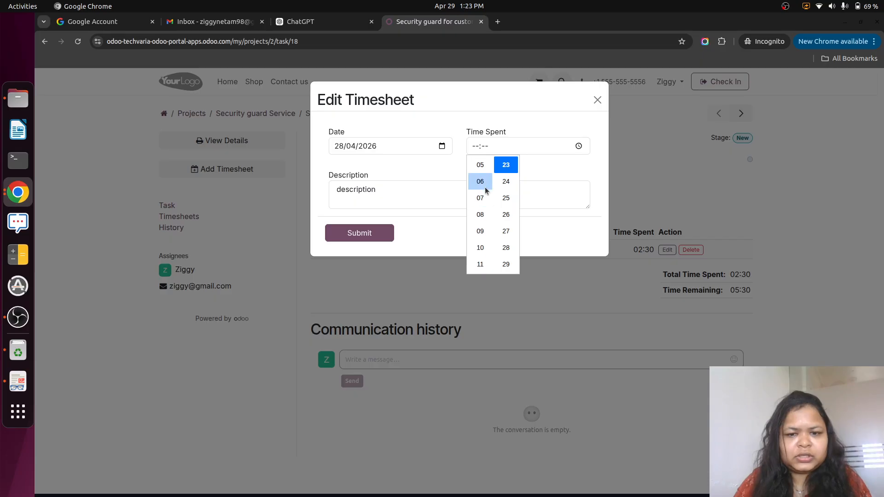
left_click(480, 165)
scroll(509, 212, "down", 5)
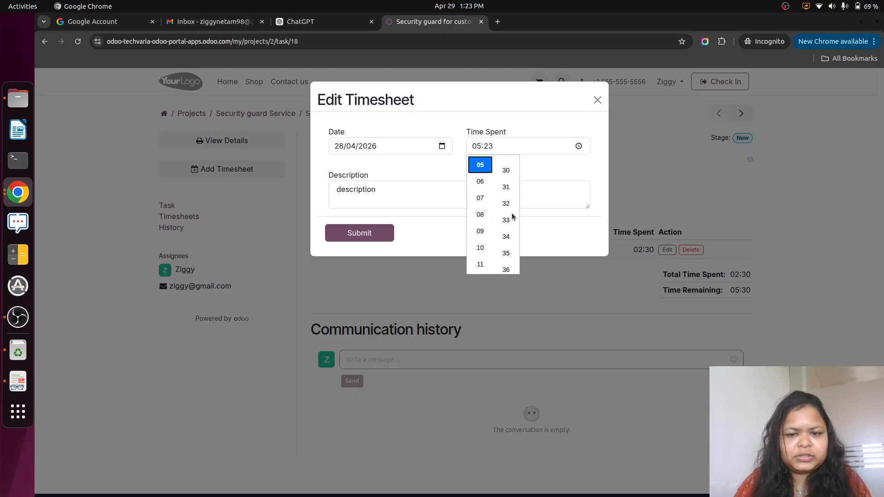
scroll(512, 216, "down", 2)
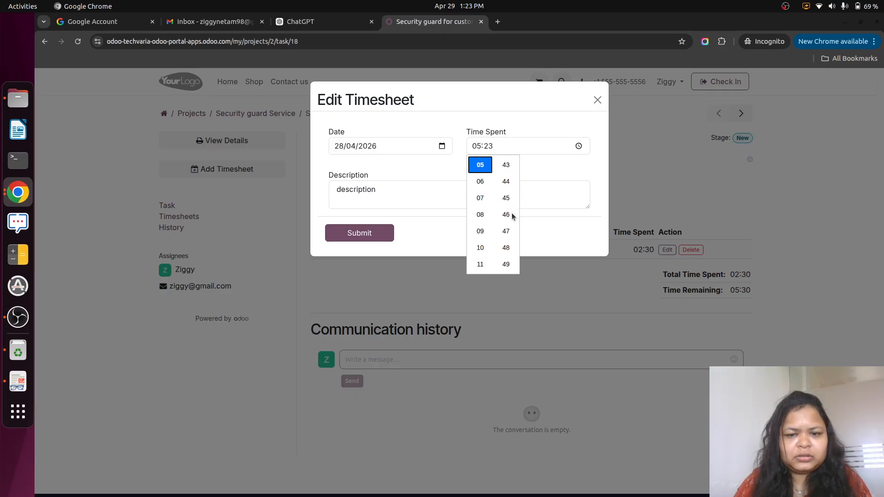
scroll(512, 216, "up", 2)
scroll(511, 212, "up", 3)
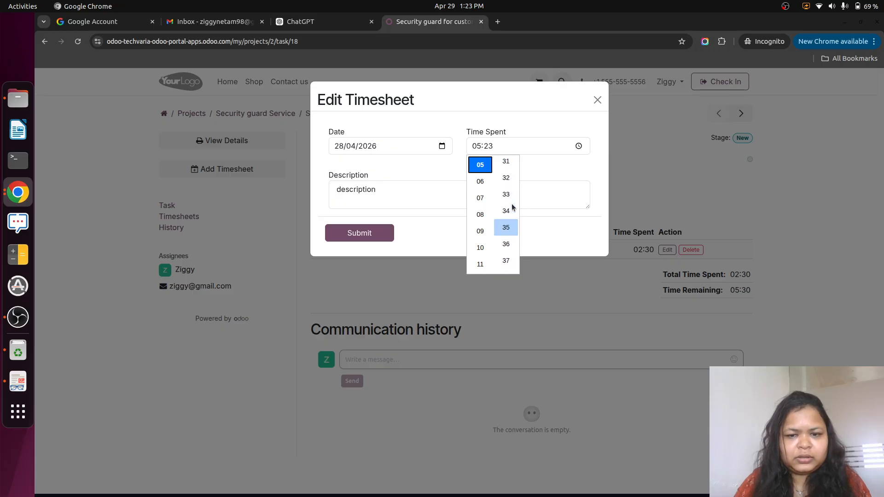
left_click(509, 174)
left_click(556, 172)
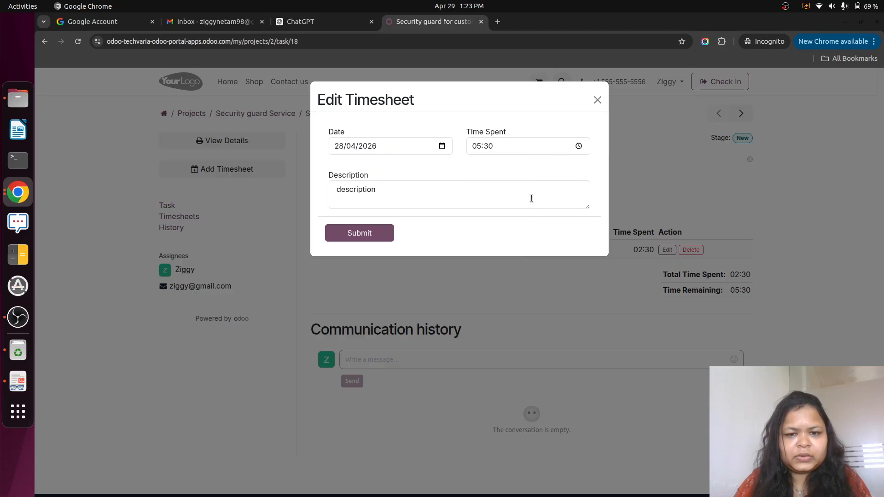
- Change the timesheet entry's description to "description changed" and submit the edit
left_click(406, 188)
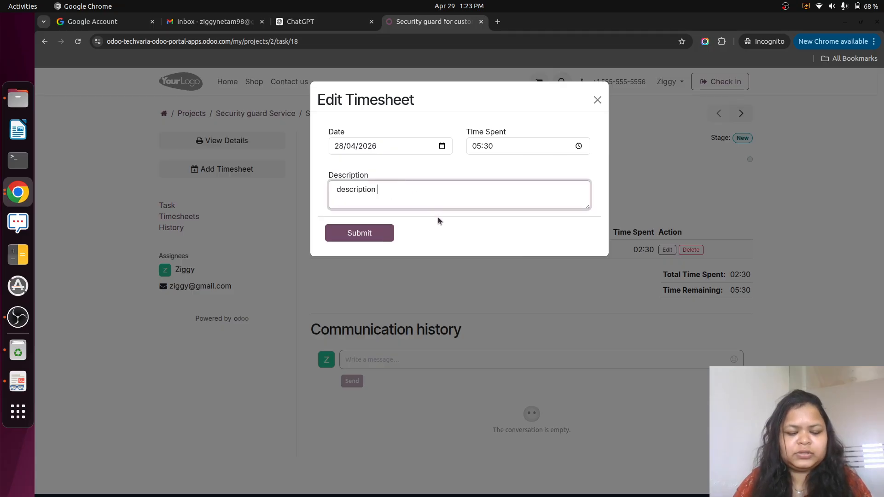
type("changed")
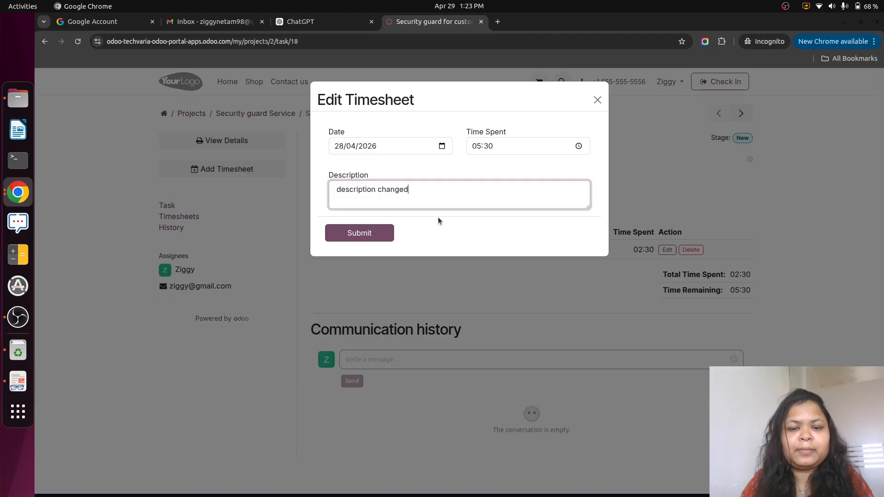
left_click(359, 240)
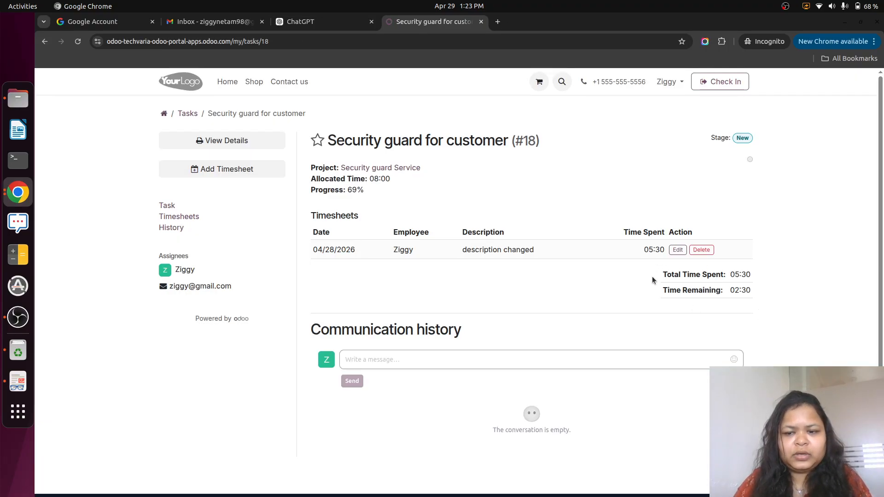
- Check the total time spent and time remaining on the portal task page
left_click_drag(661, 278, 776, 281)
left_click(783, 290)
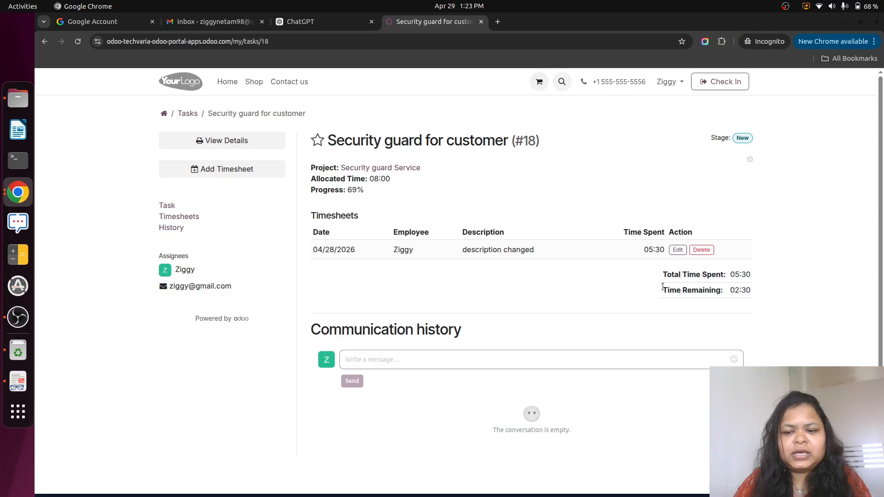
left_click_drag(662, 289, 781, 308)
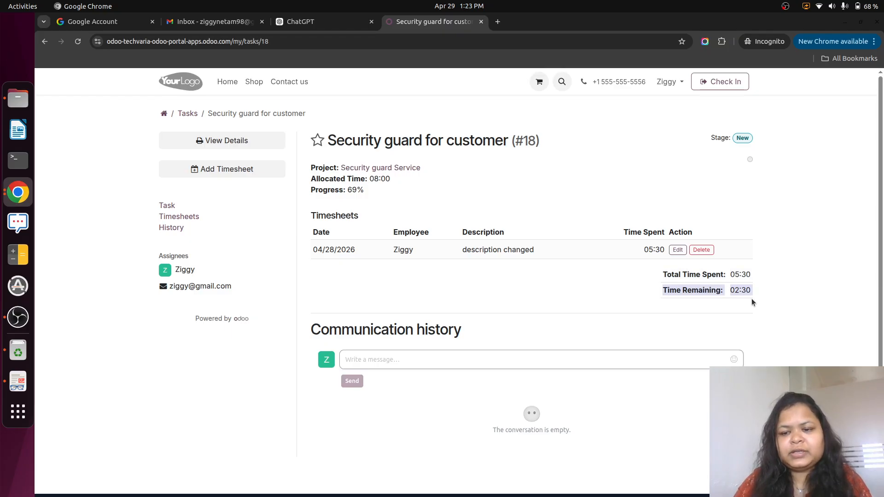
left_click_drag(655, 279, 758, 287)
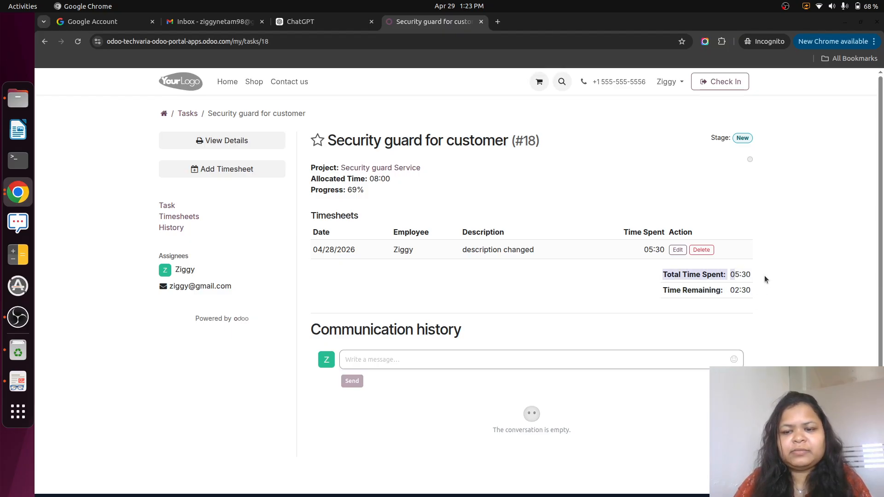
scroll(772, 294, "down", 3)
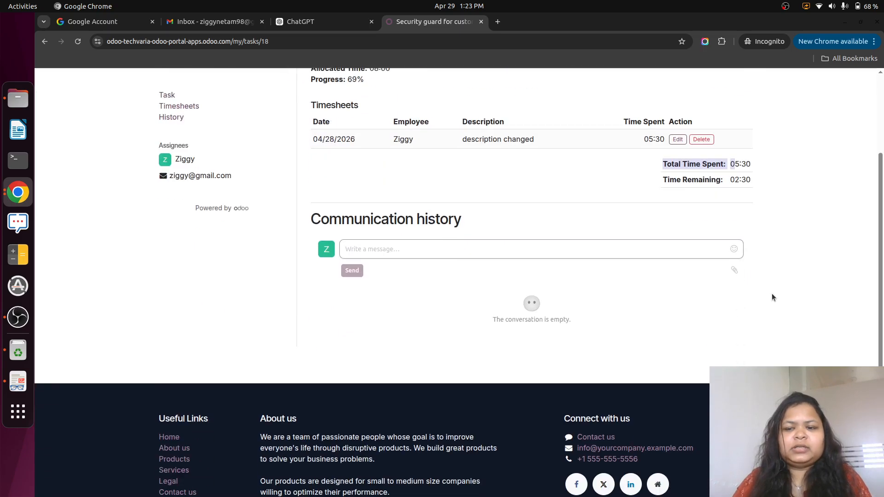
scroll(771, 294, "up", 3)
- Switch to the Odoo backend window, reload the task to check its edited timesheet line, and return to the apps home
left_click(19, 192)
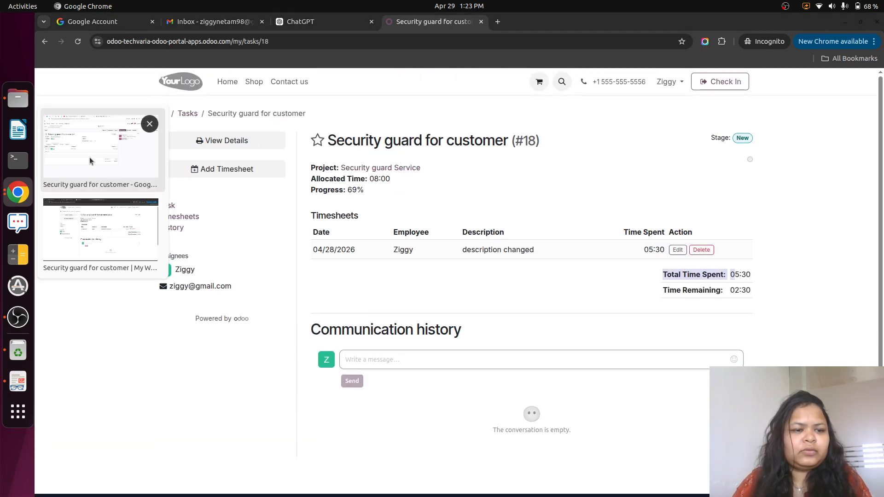
left_click(92, 143)
left_click(78, 41)
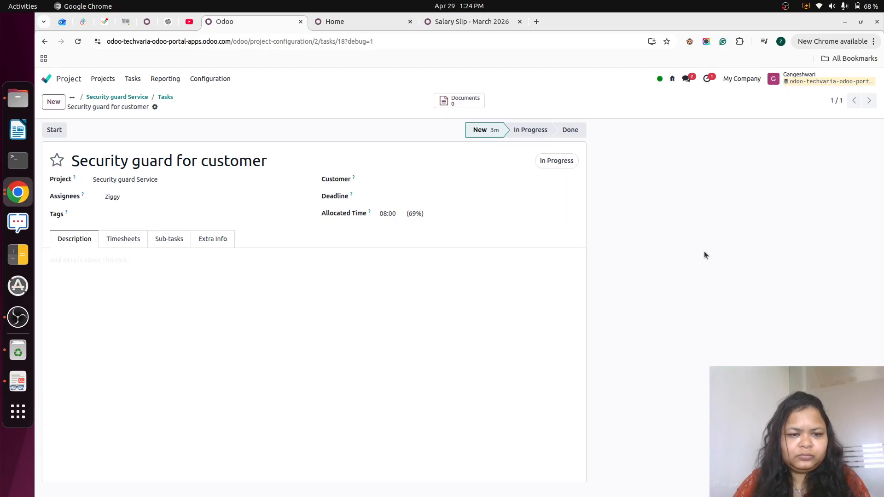
left_click(129, 240)
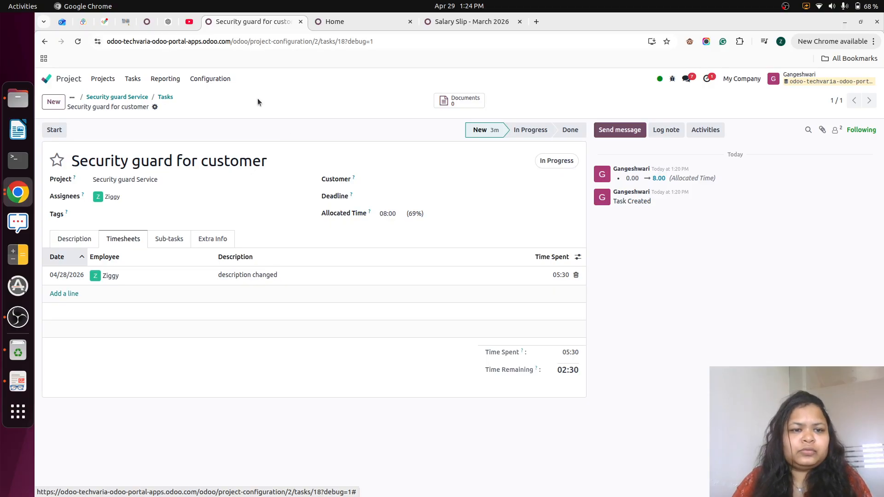
left_click(46, 79)
- Return to the employee's portal window and open the Timesheets overview from the account home to review the logged entries
left_click(18, 192)
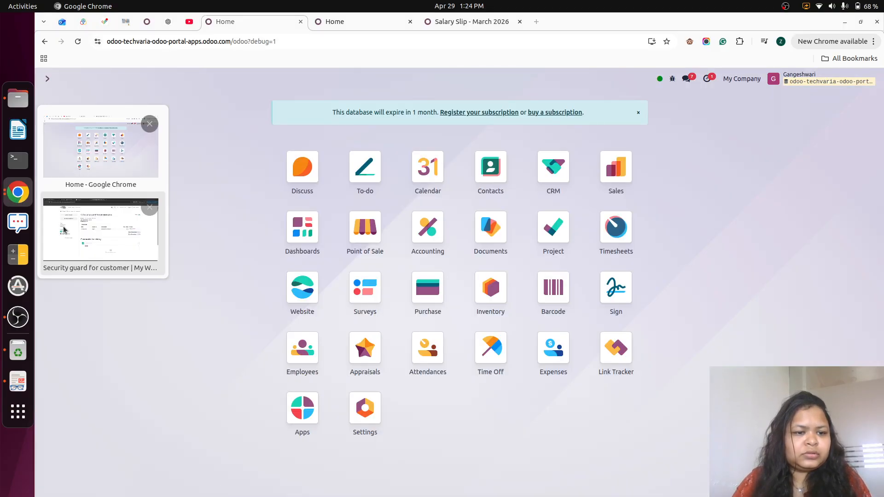
left_click(63, 230)
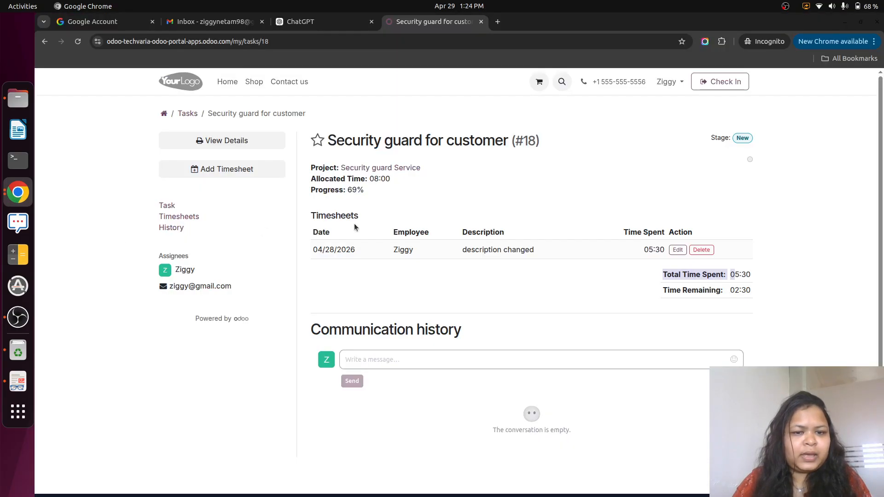
left_click(186, 115)
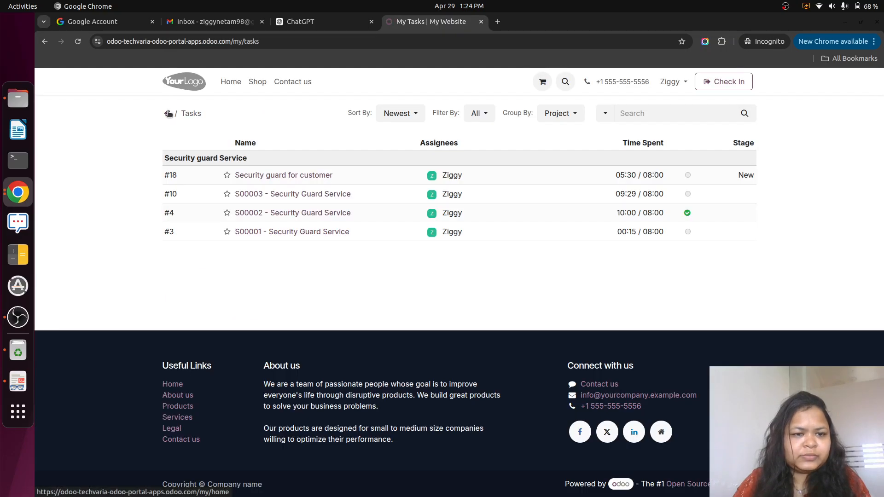
left_click(169, 114)
left_click(443, 322)
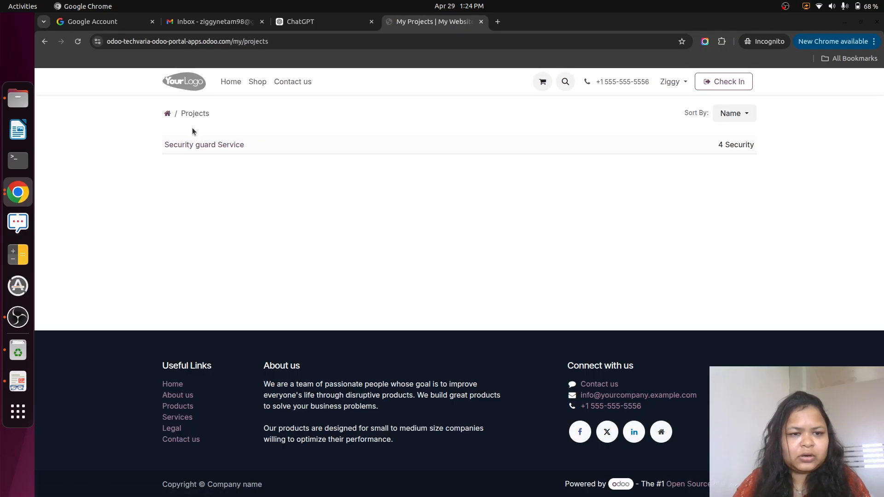
left_click(167, 114)
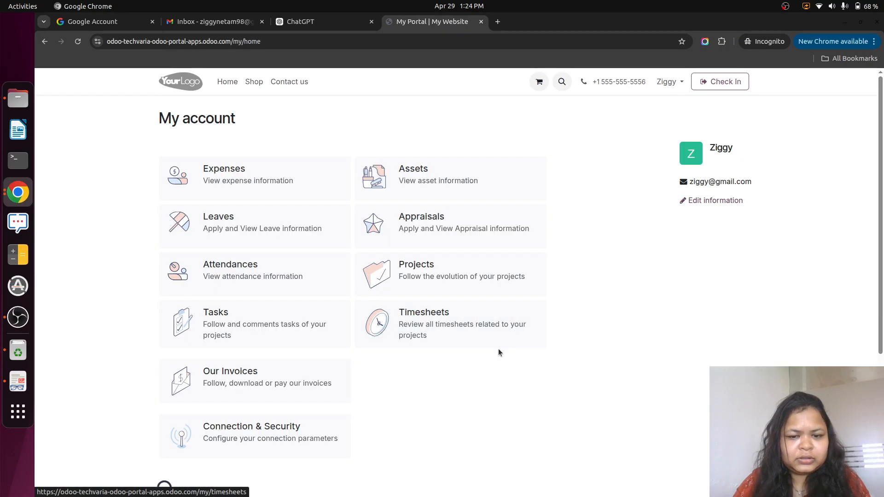
left_click(414, 318)
left_click(167, 115)
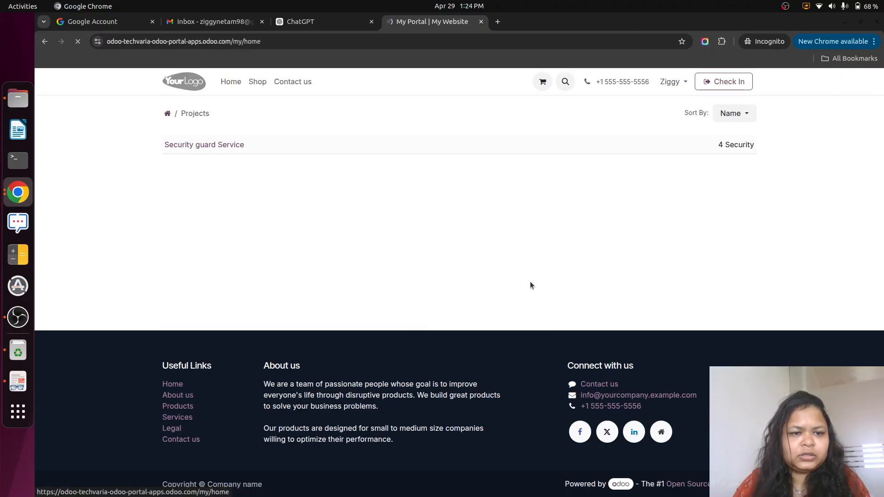
left_click(470, 373)
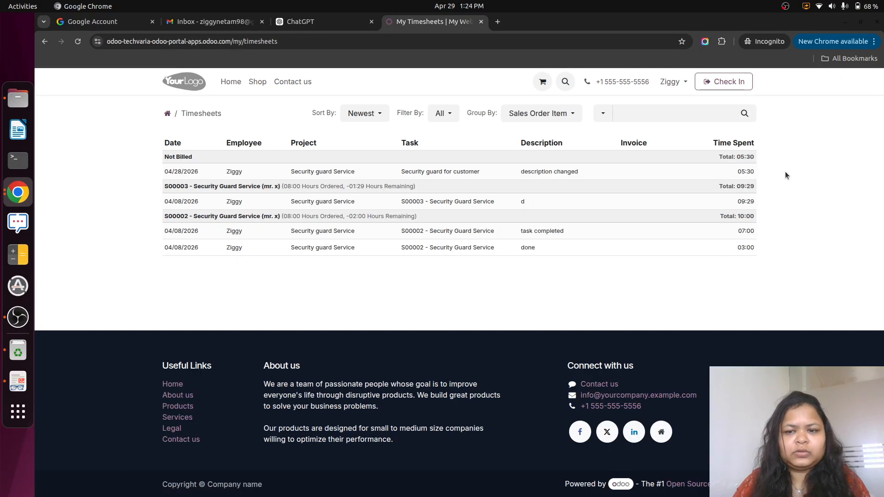
left_click_drag(786, 172, 819, 194)
left_click(814, 183)
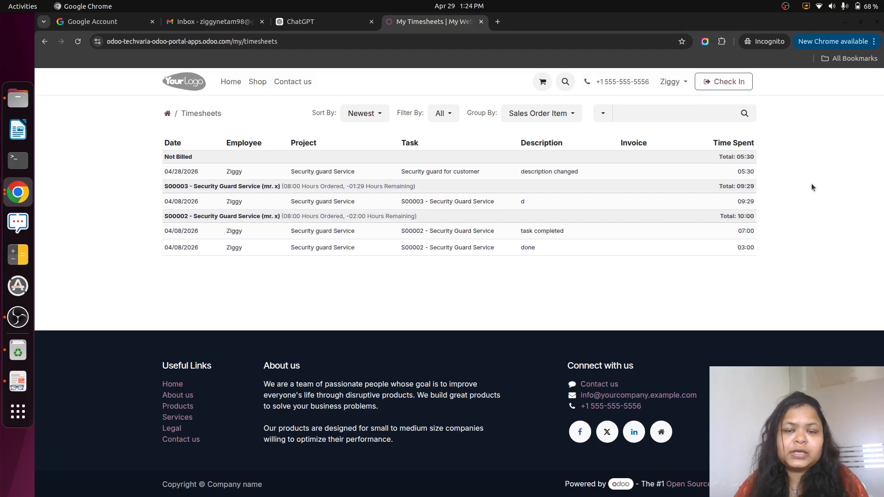